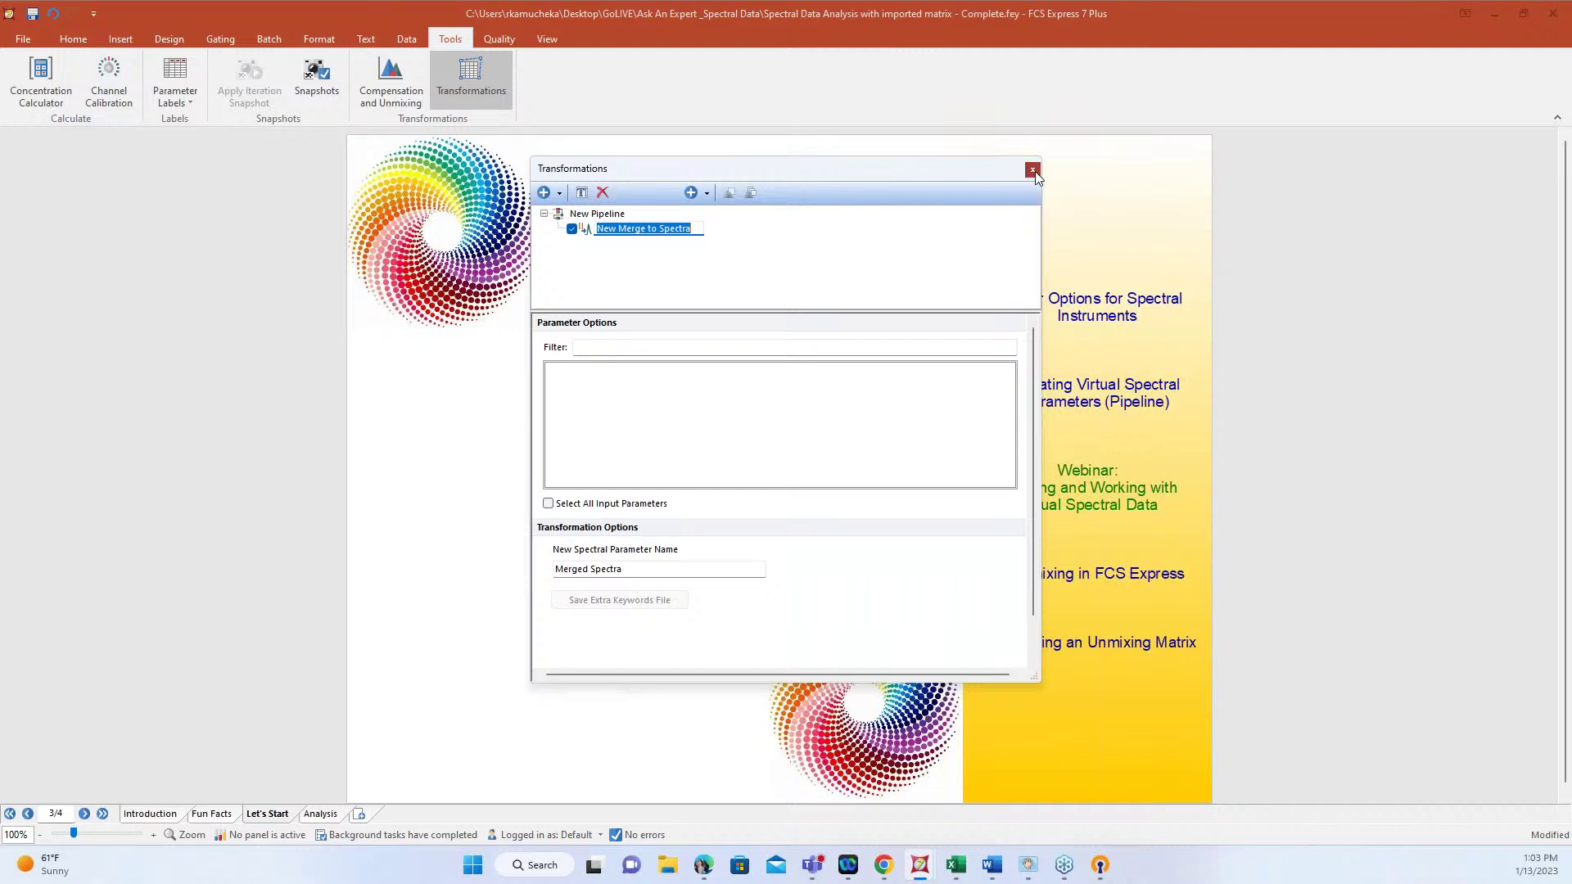
# - Close the Transformations window, then view the Virtual Spectral Unmixing webinar video in the browser and minimize it
pyautogui.click(1034, 172)
pyautogui.moveTo(708, 865)
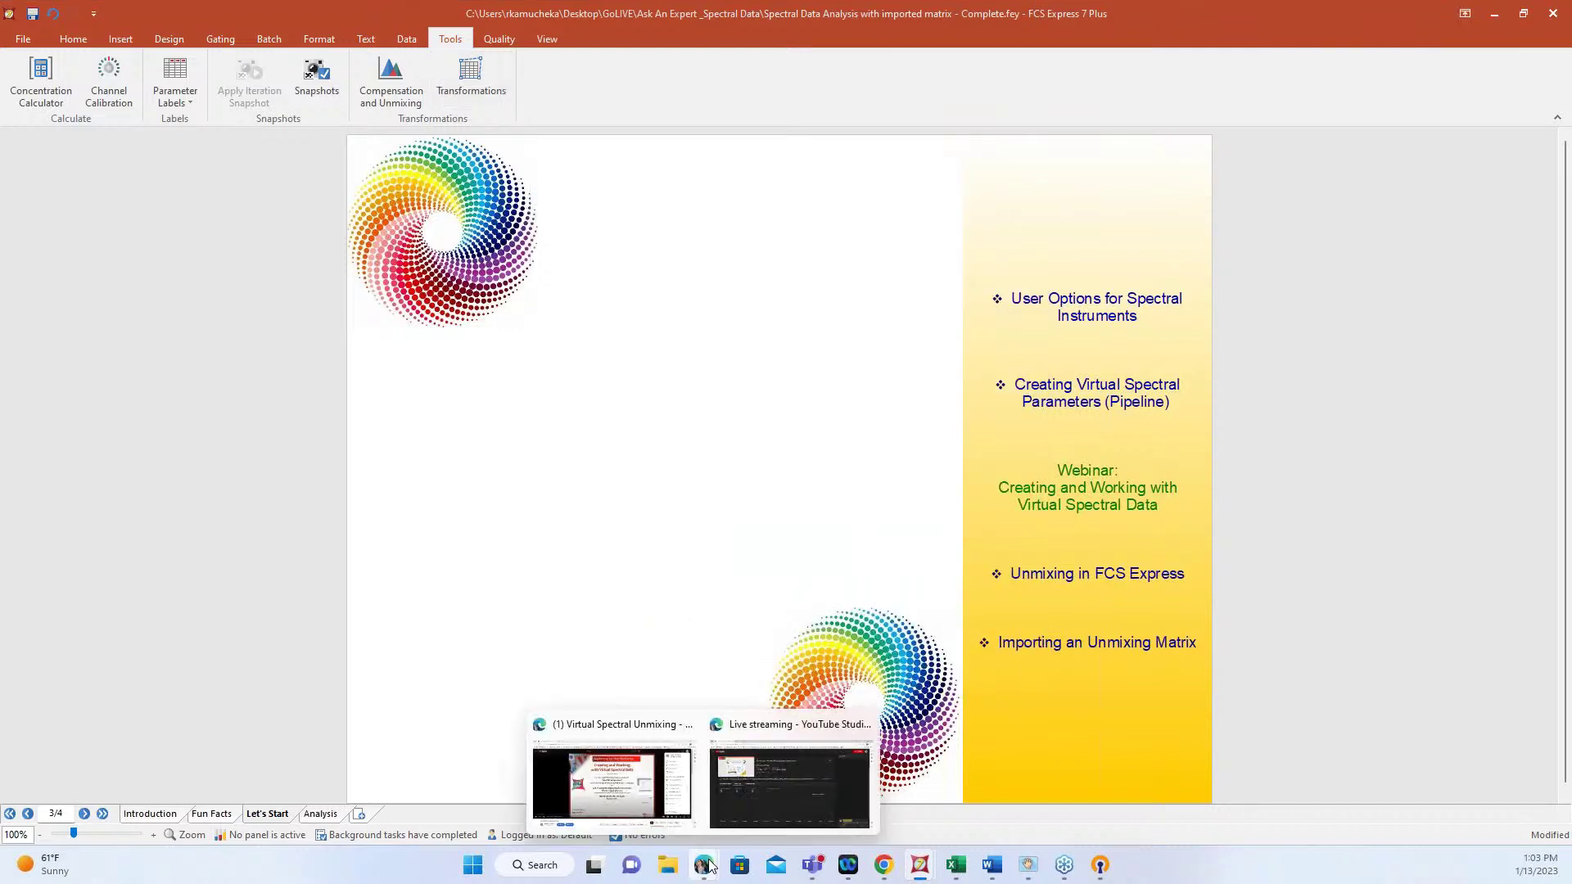
pyautogui.click(665, 804)
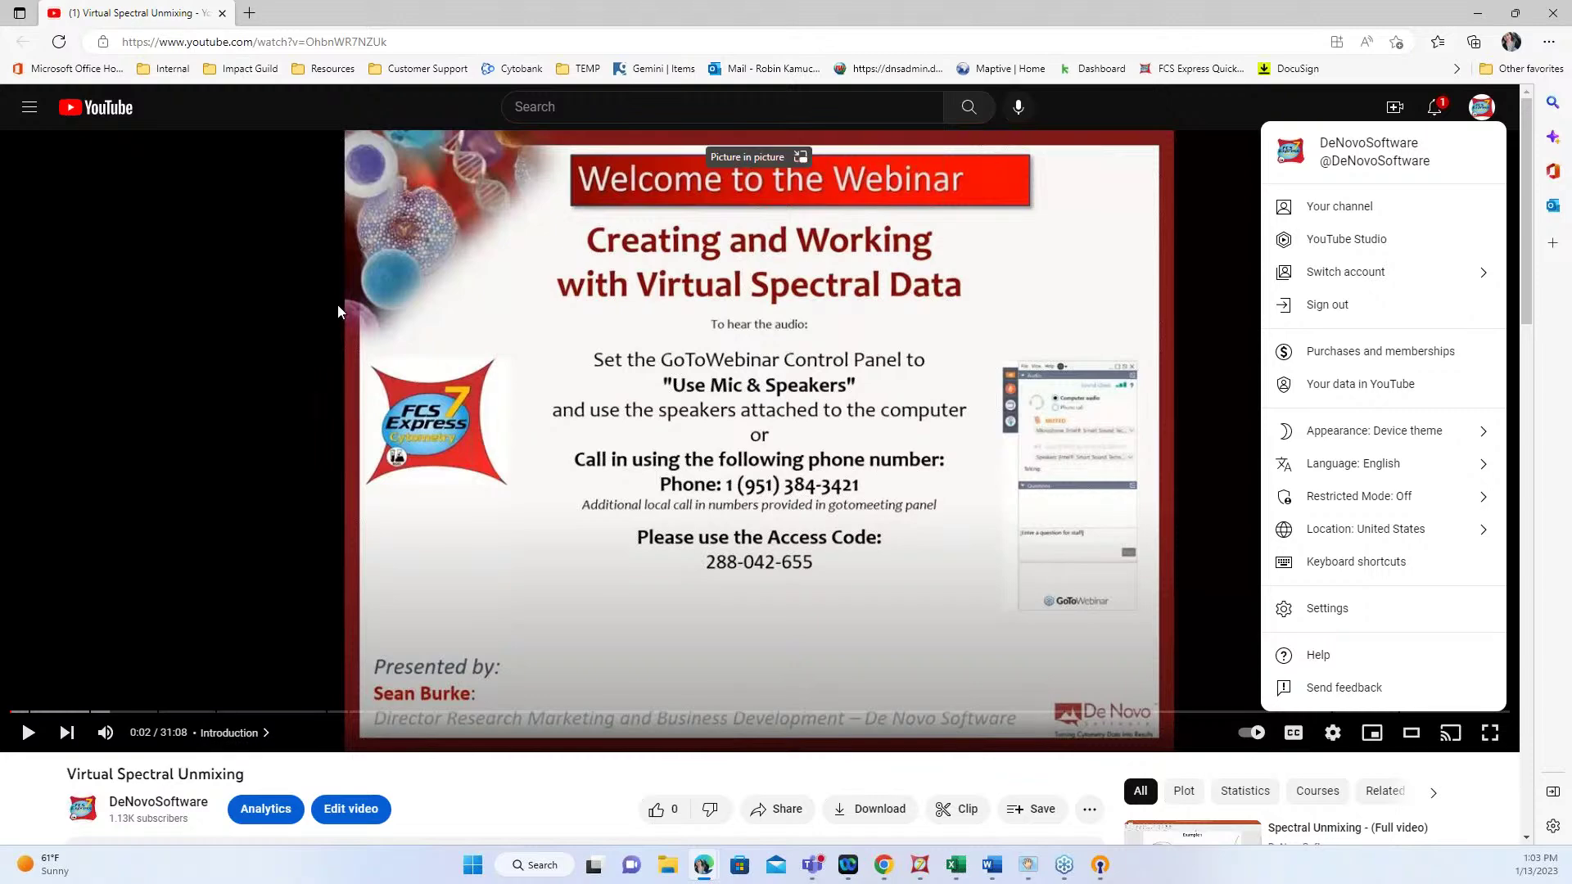
pyautogui.click(1480, 17)
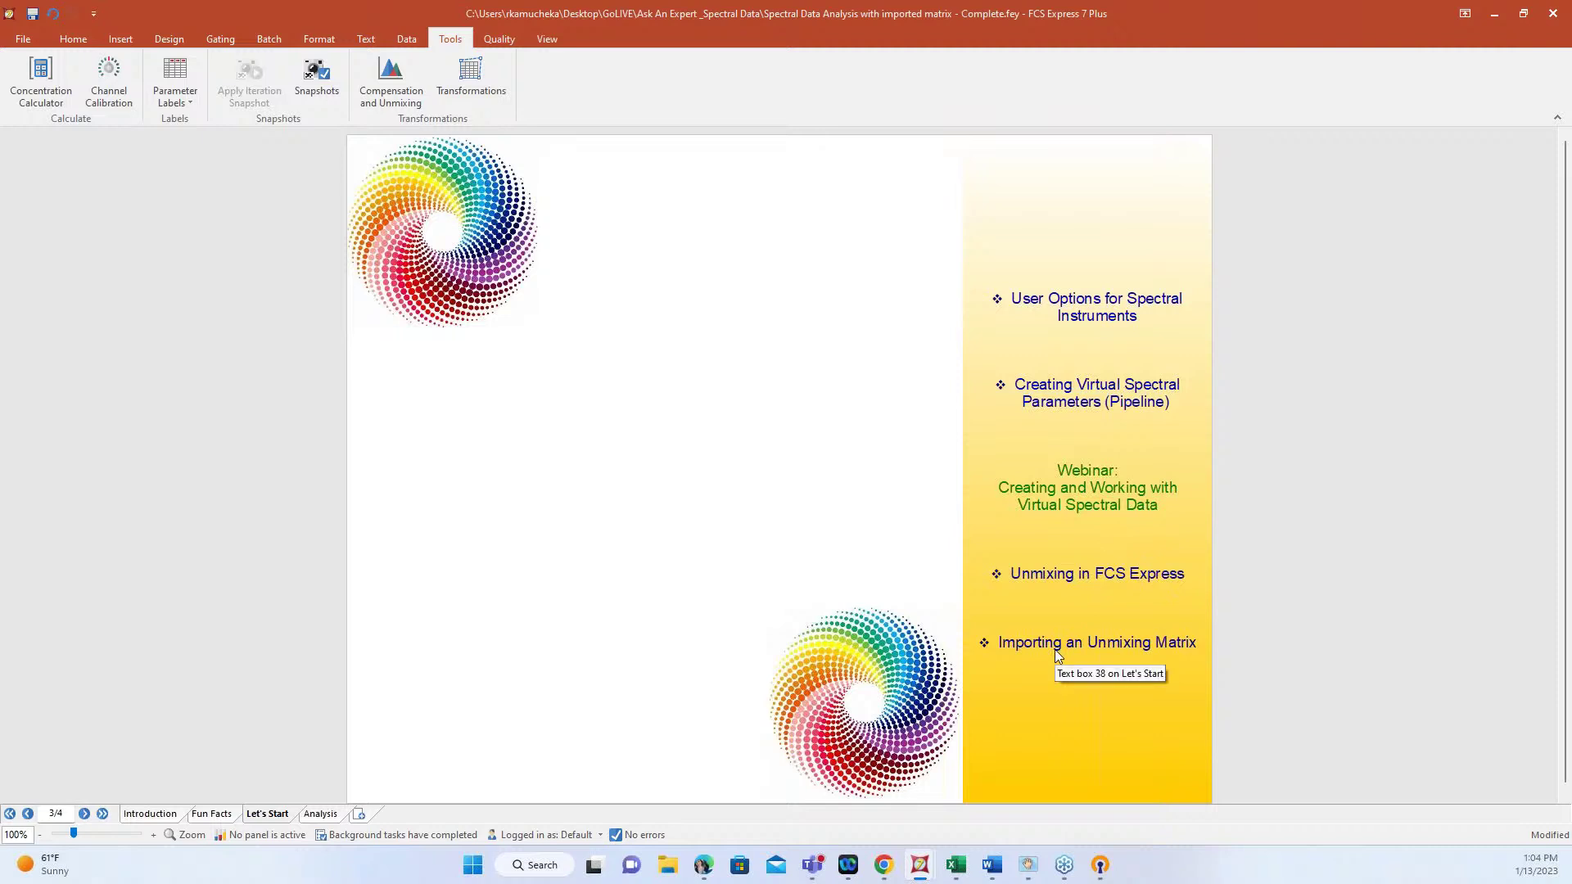
# - Switch to the Spectral Data layout and show its All Laser Line Detectors page
pyautogui.moveTo(922, 875)
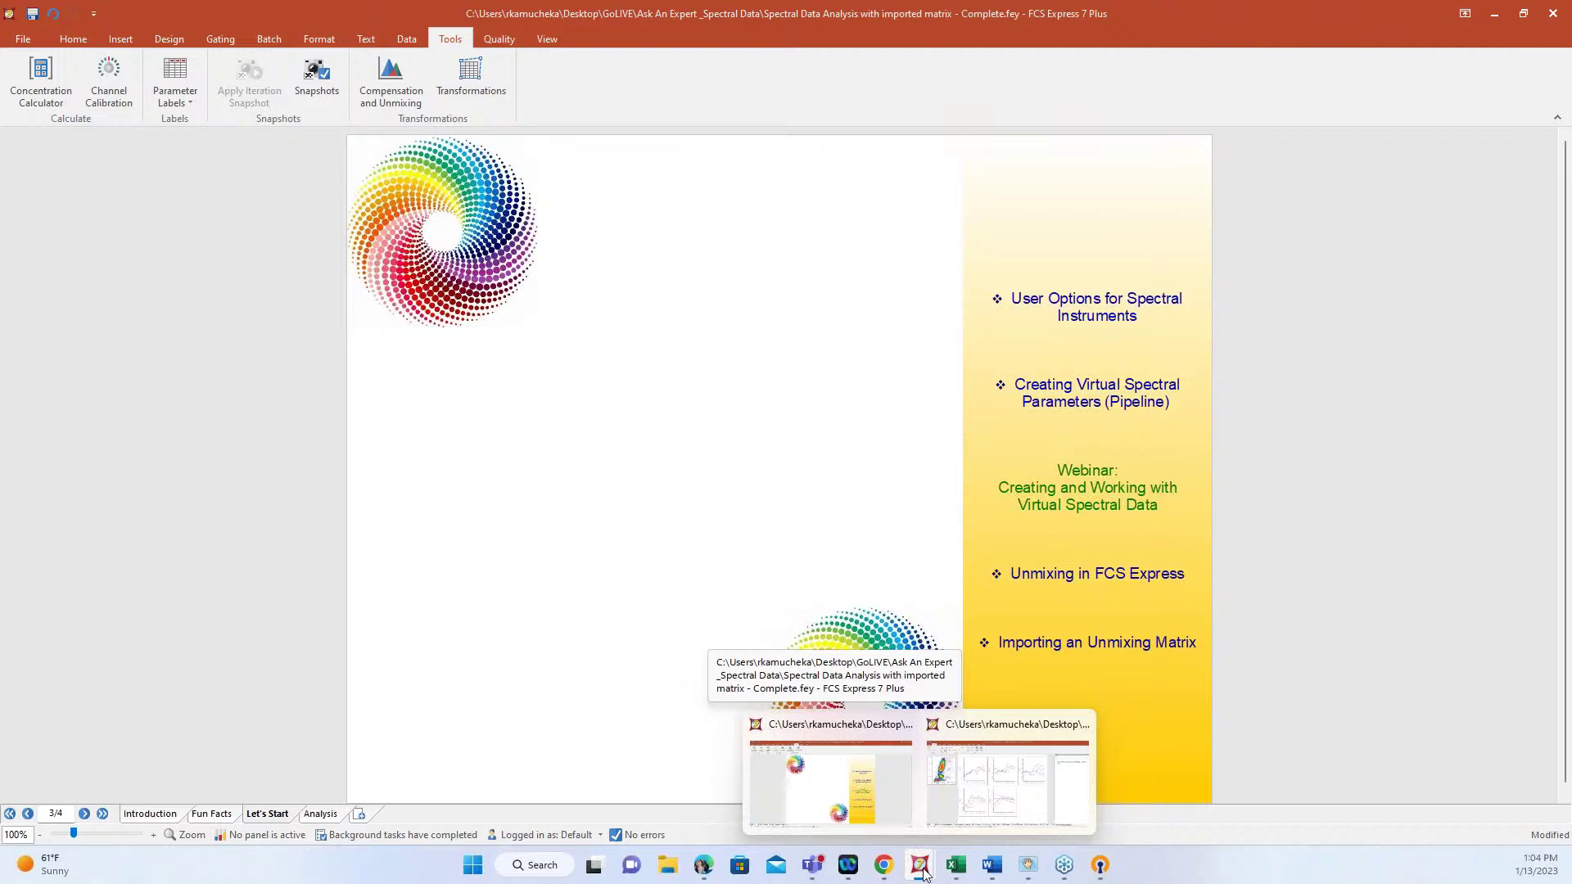
pyautogui.click(983, 798)
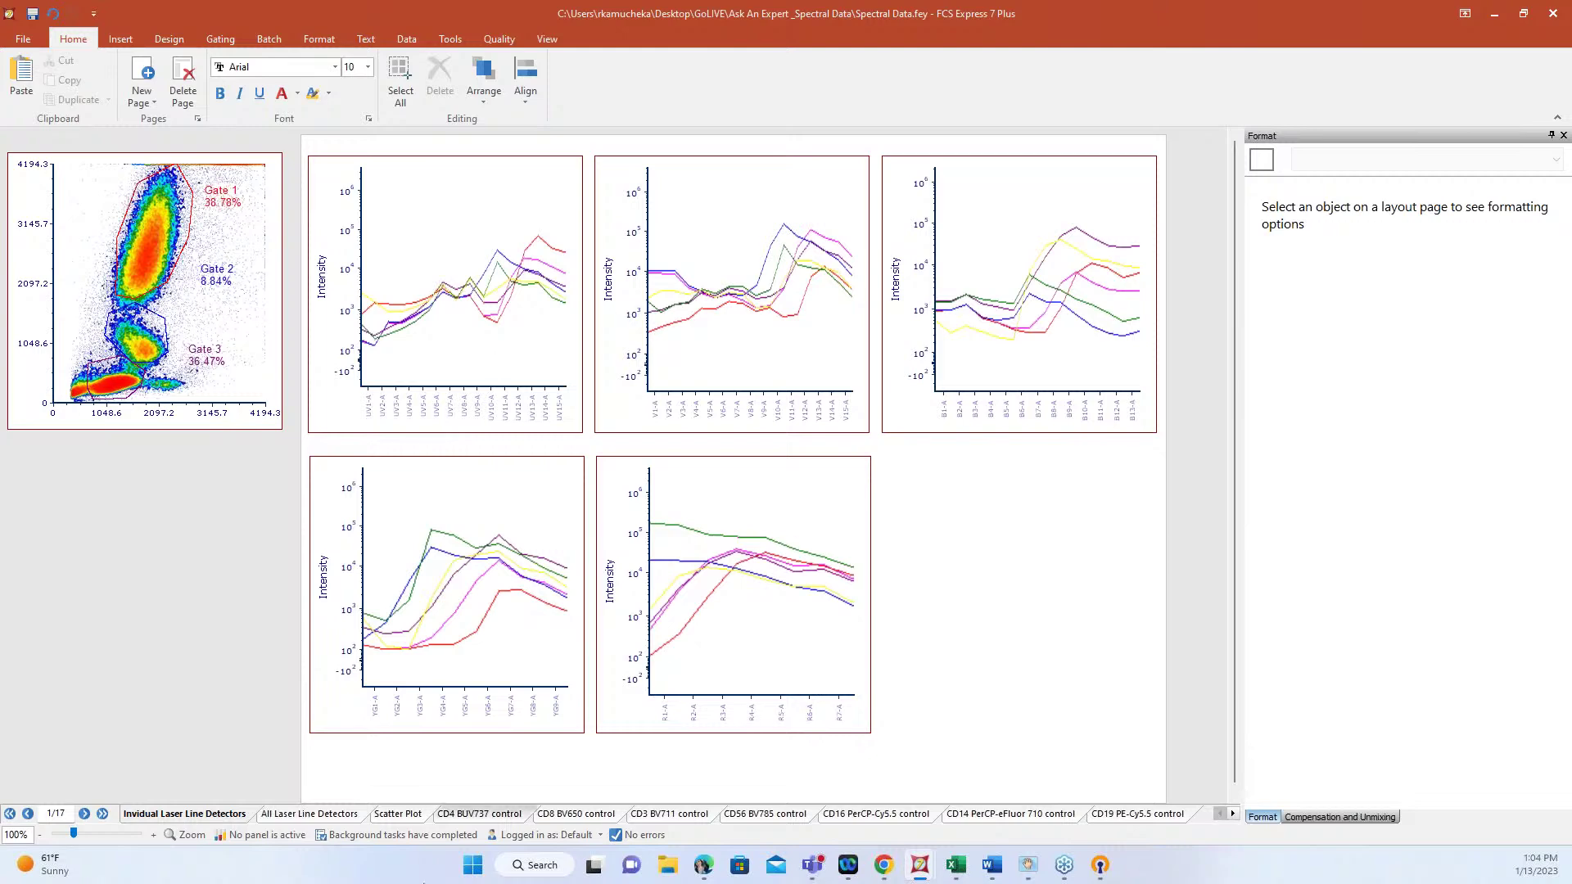
pyautogui.click(310, 813)
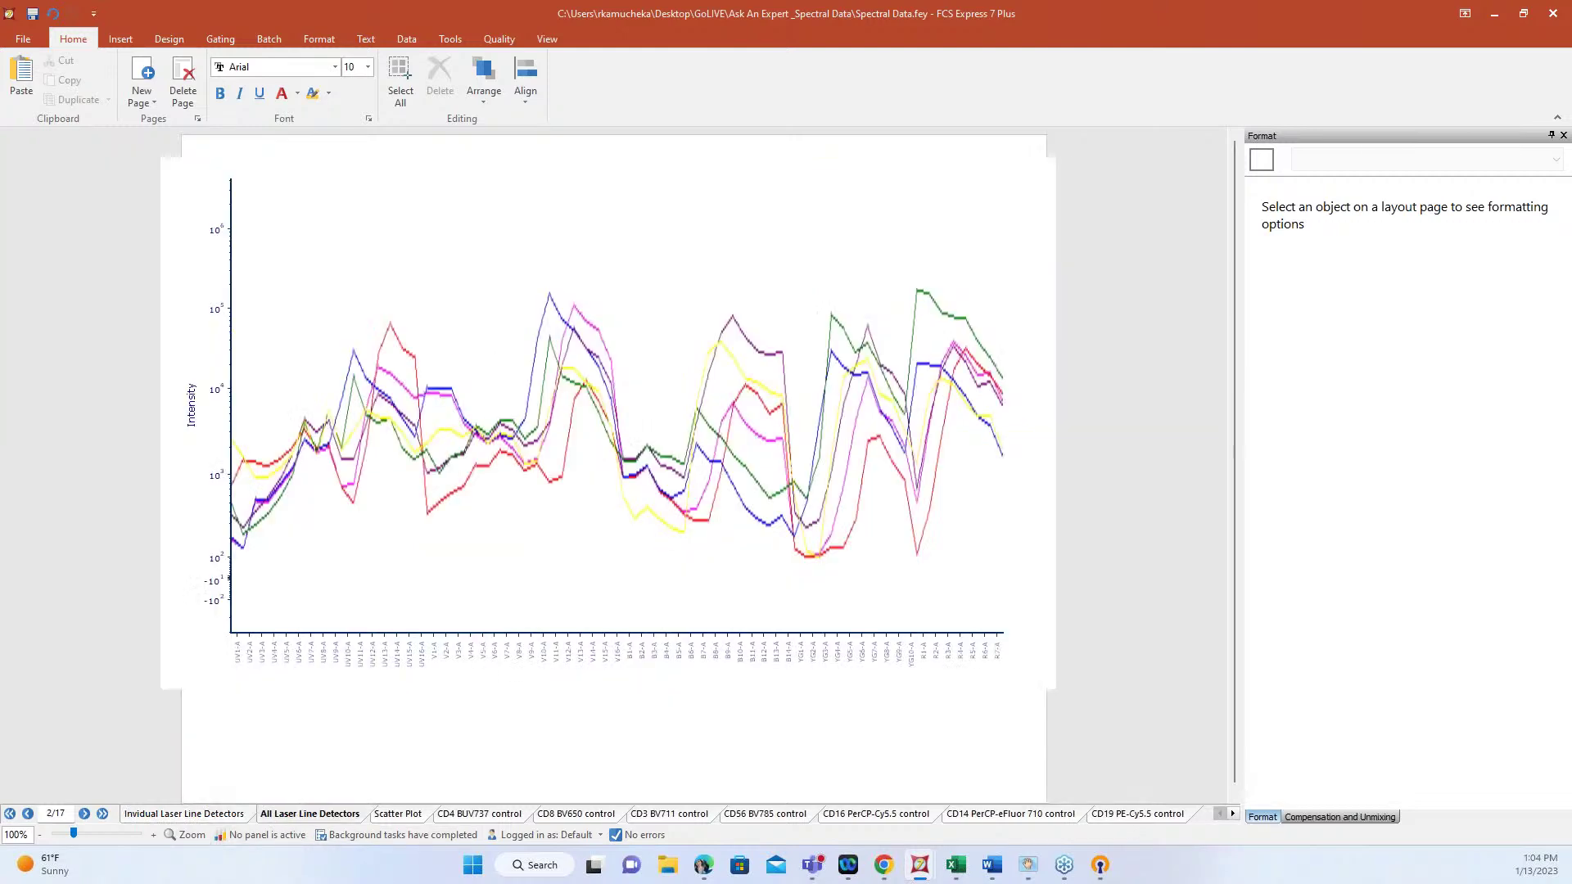
# - Examine the parameters available for the spectrum plot's X axis without changing the selection
pyautogui.moveTo(507, 678)
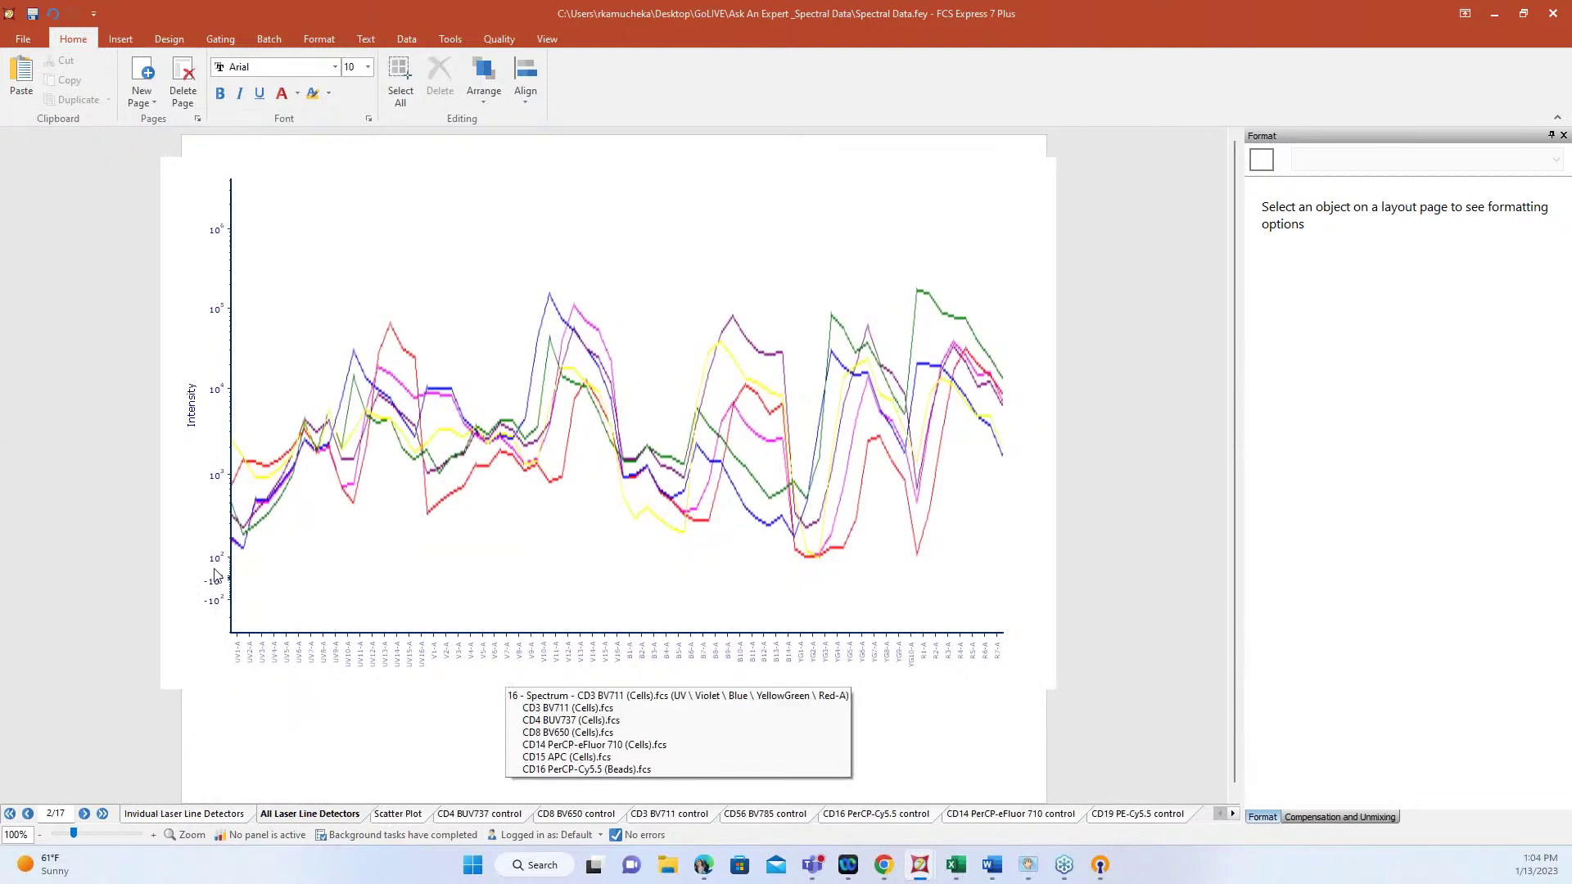
pyautogui.click(633, 659)
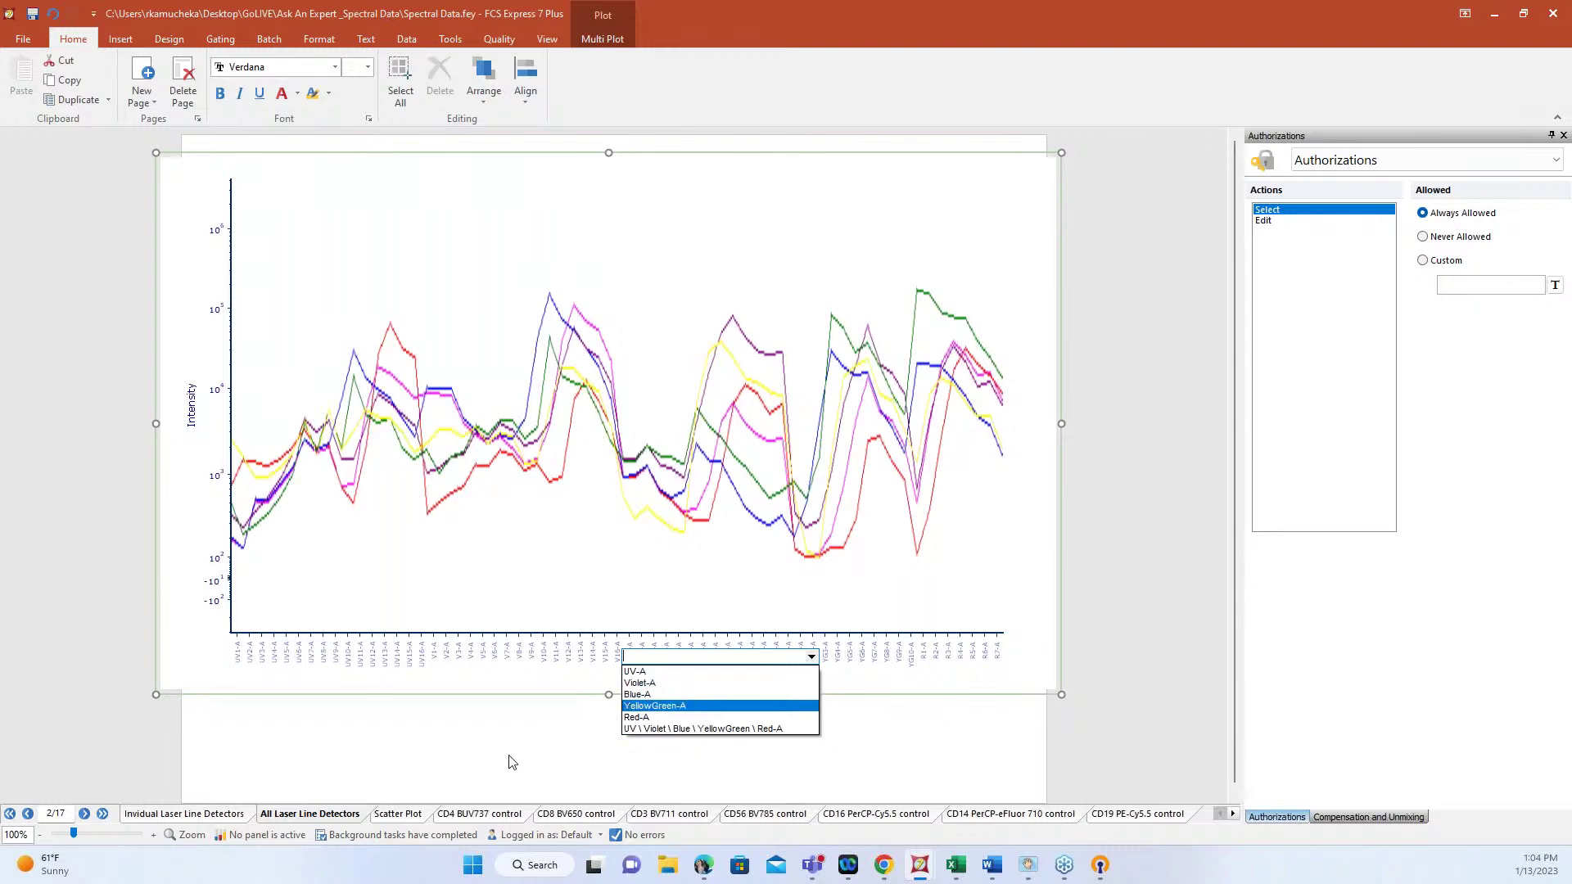
pyautogui.moveTo(493, 538)
pyautogui.click(503, 740)
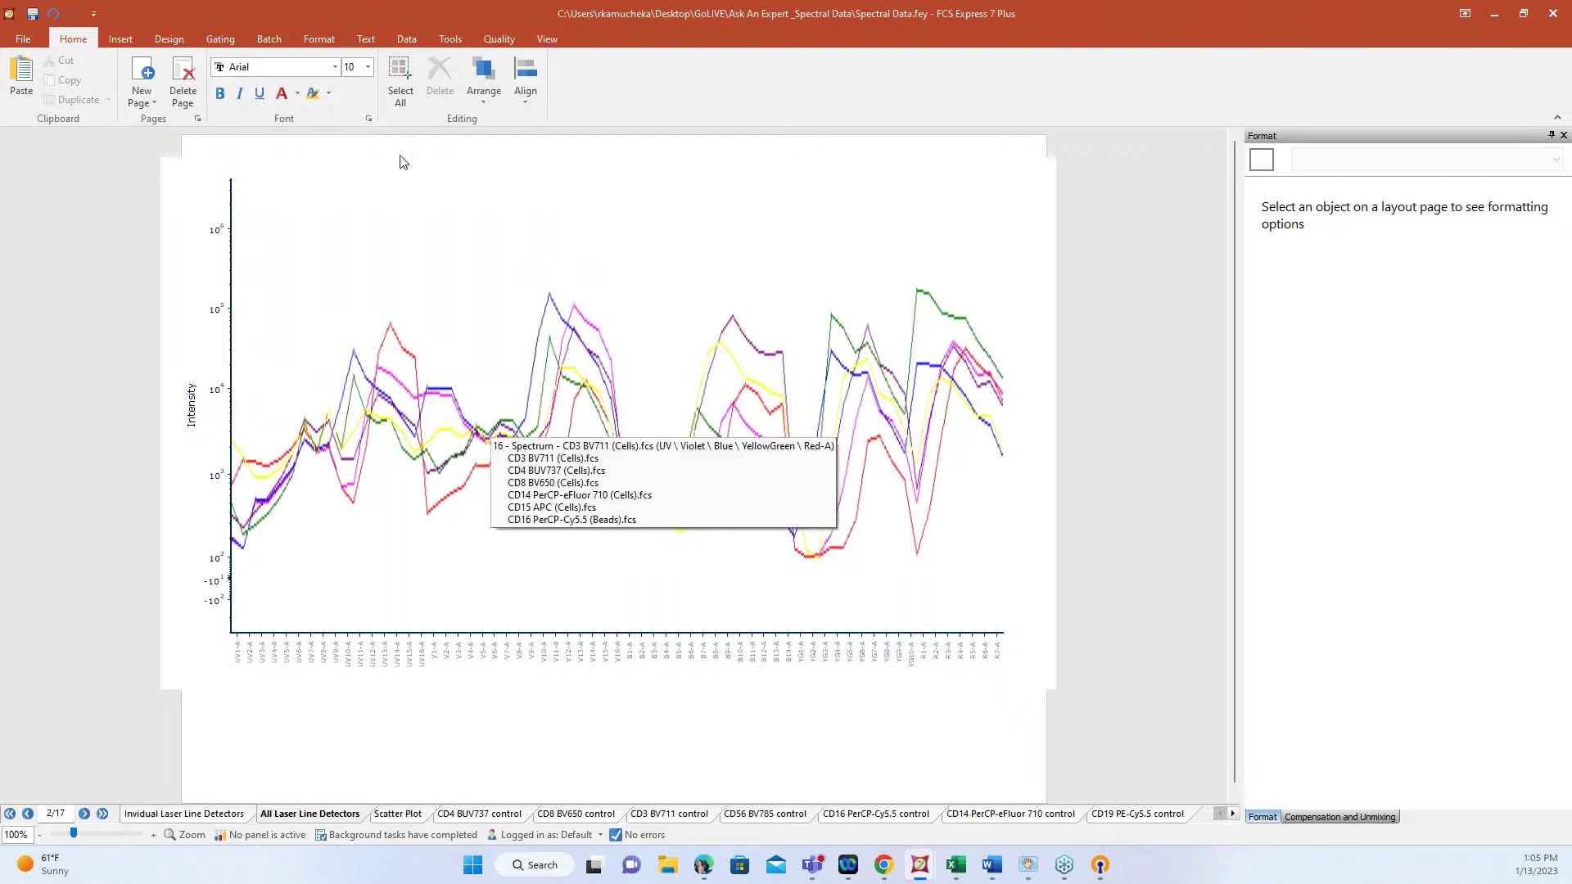
# - Review the layout's transformation pipelines and close the Transformations window
pyautogui.click(452, 38)
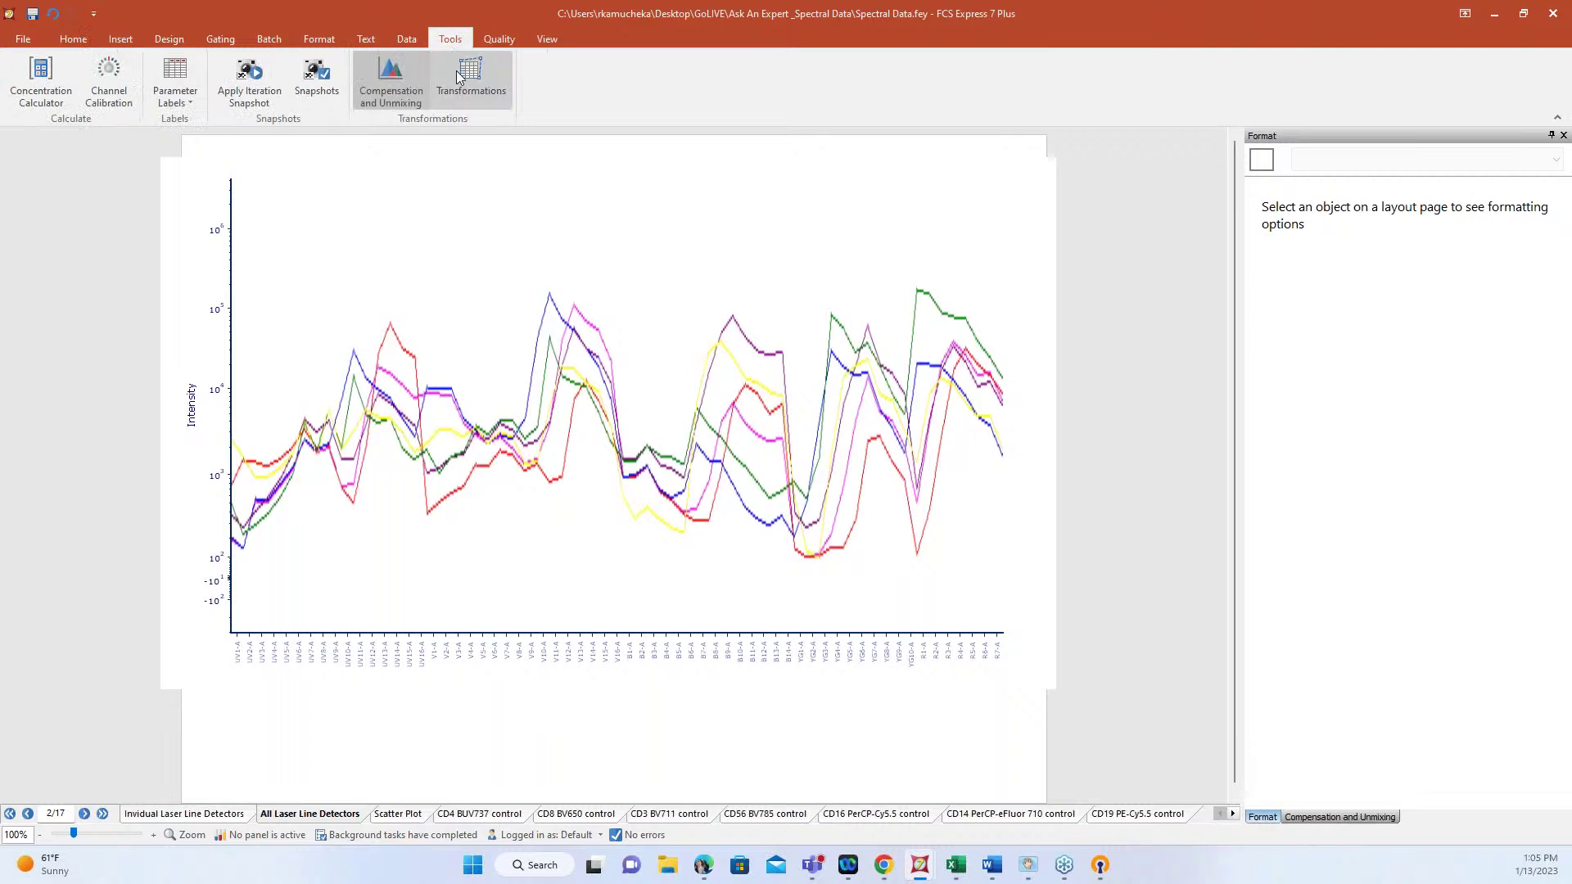
pyautogui.click(457, 73)
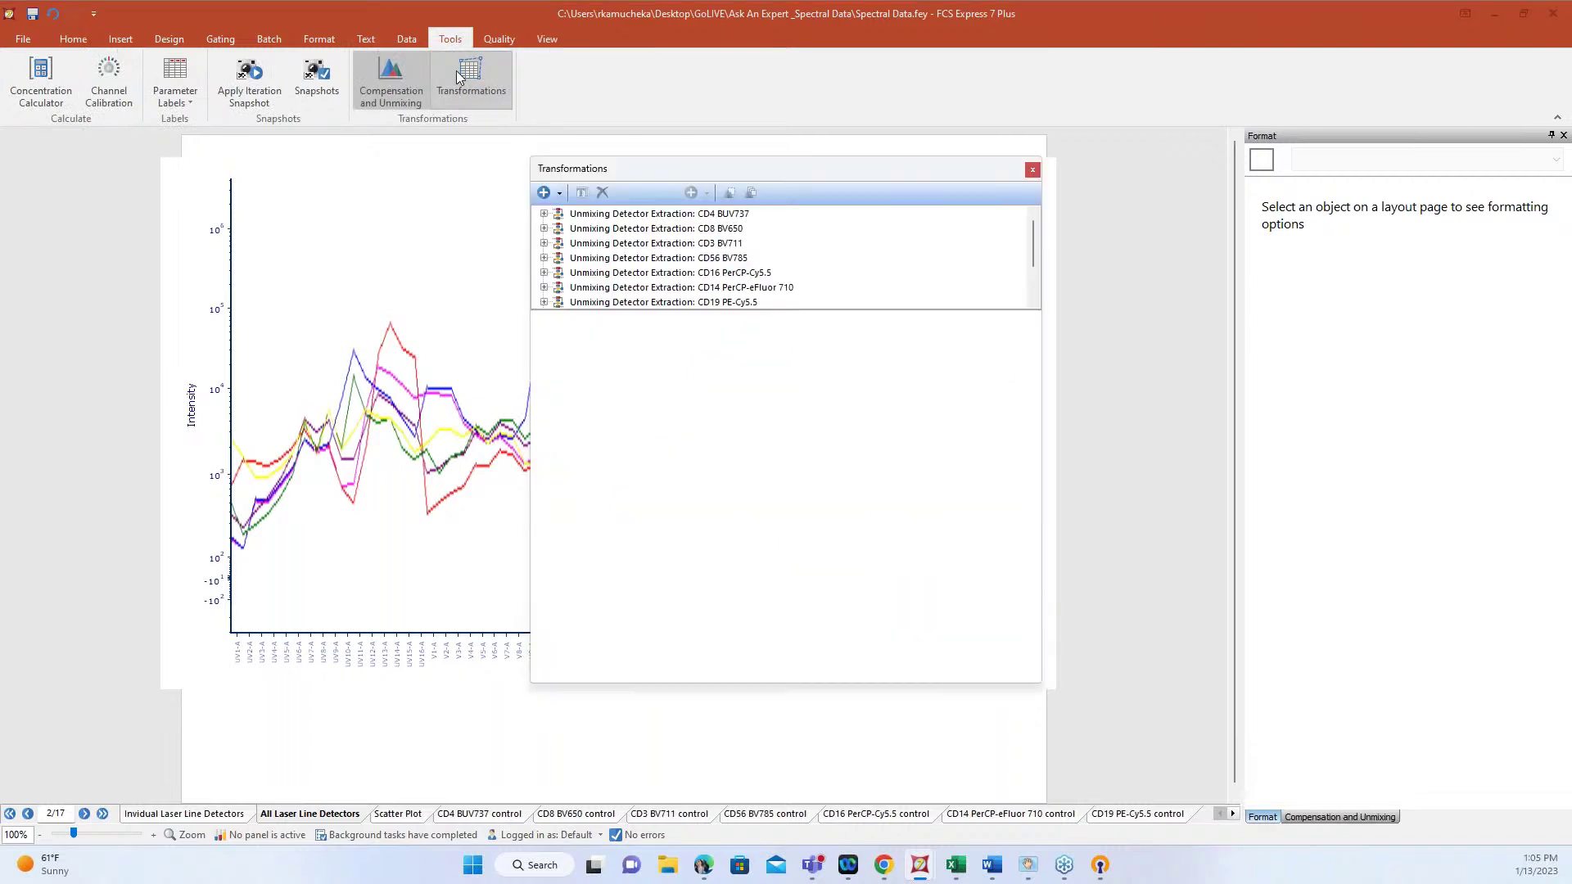
pyautogui.click(1033, 170)
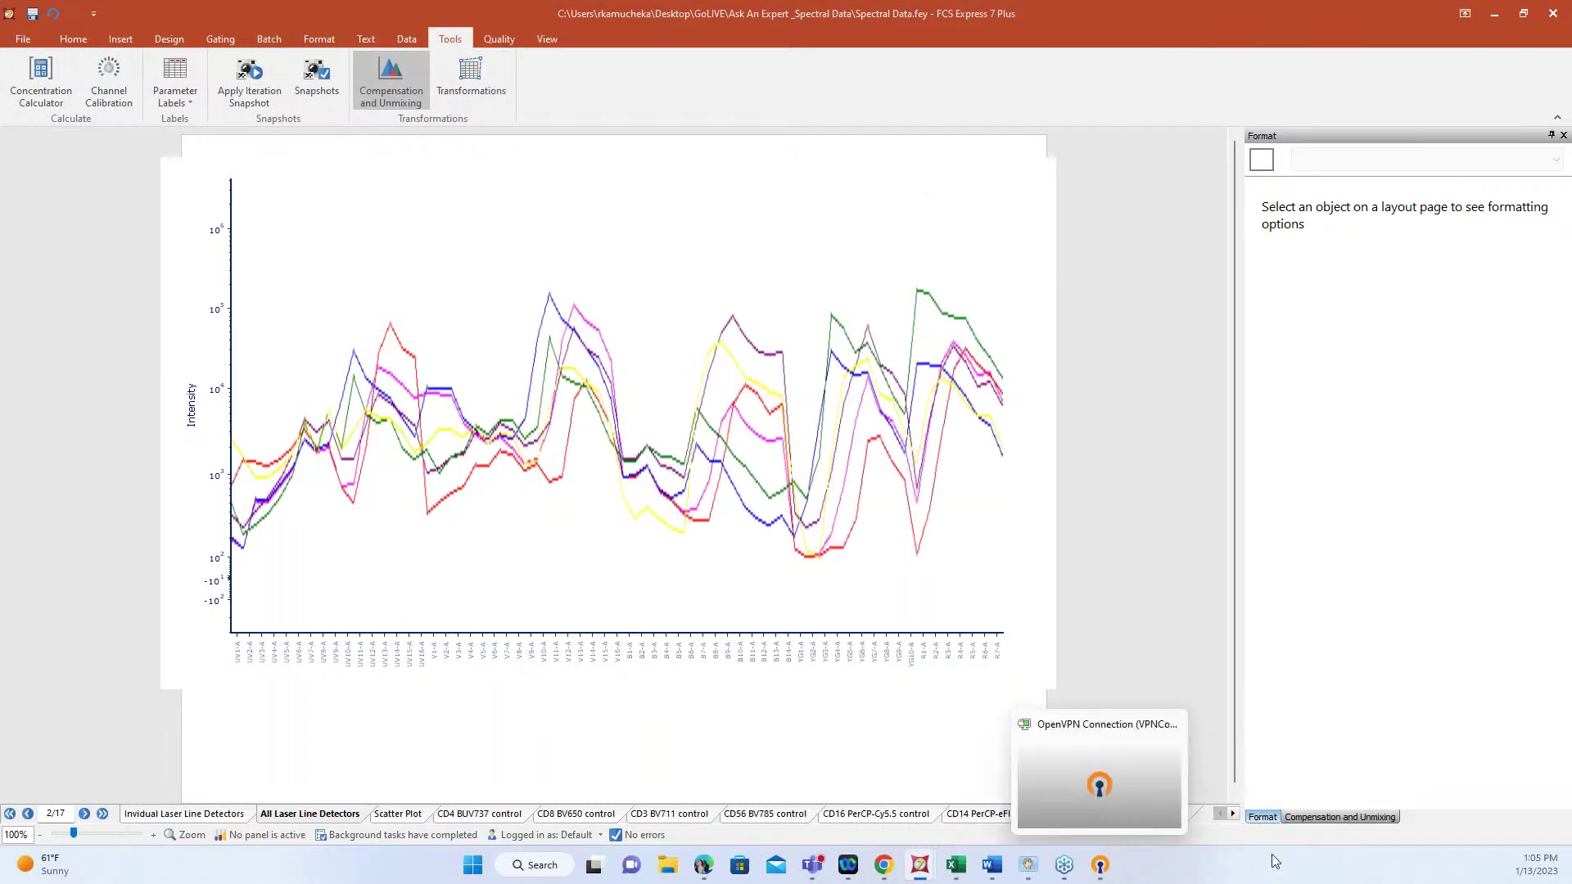
# - Open the automatic unmixing setup of New Unmixing and widen the pane to fit the single-stained controls table
pyautogui.click(1371, 818)
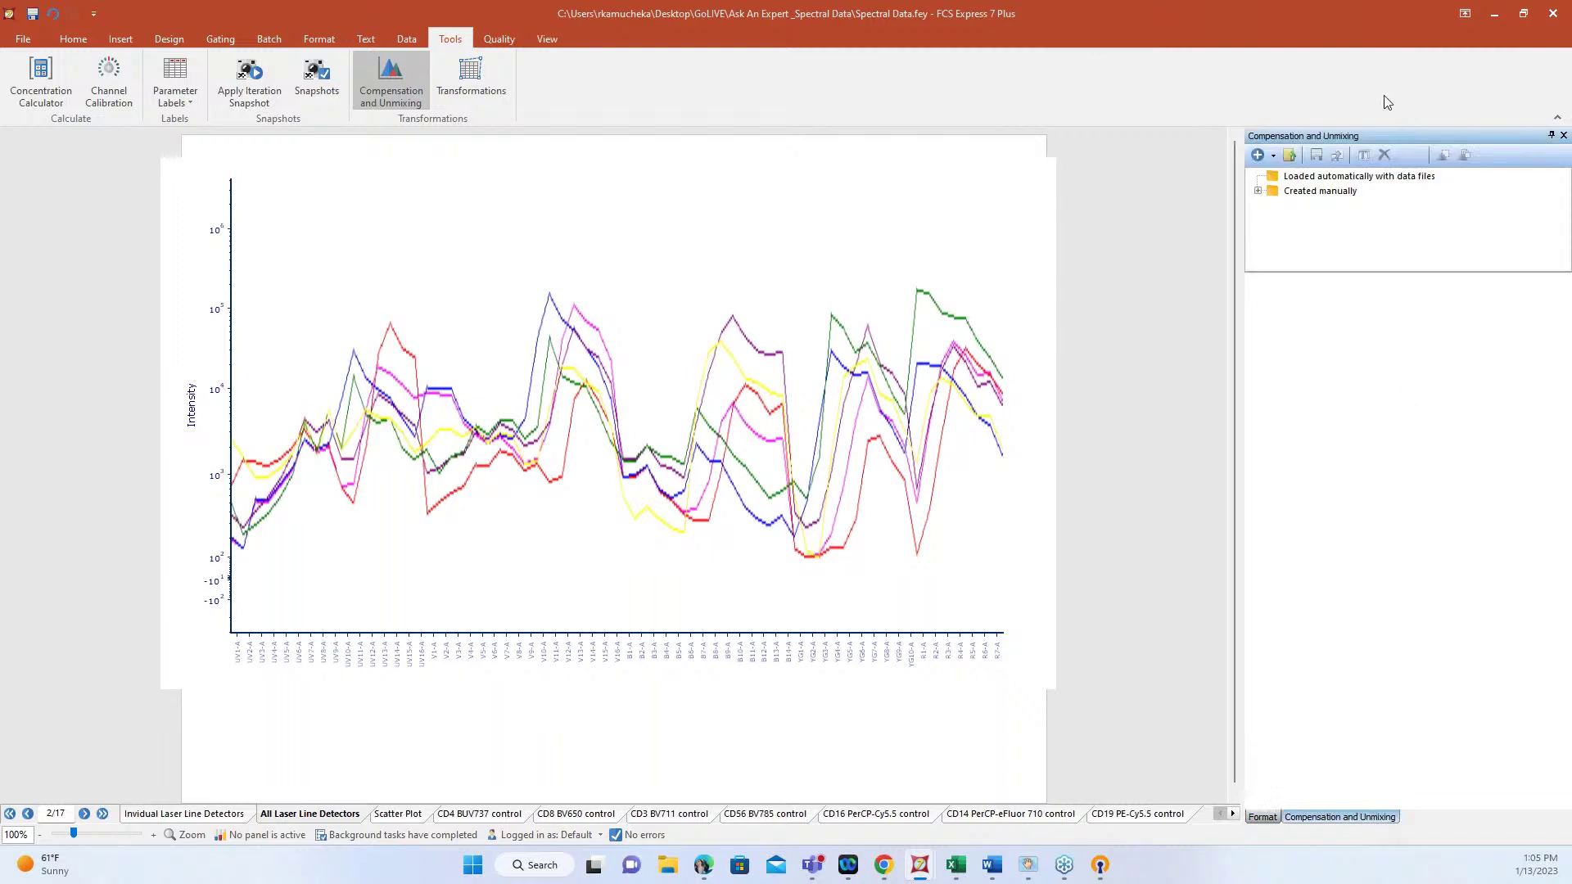
pyautogui.click(1258, 191)
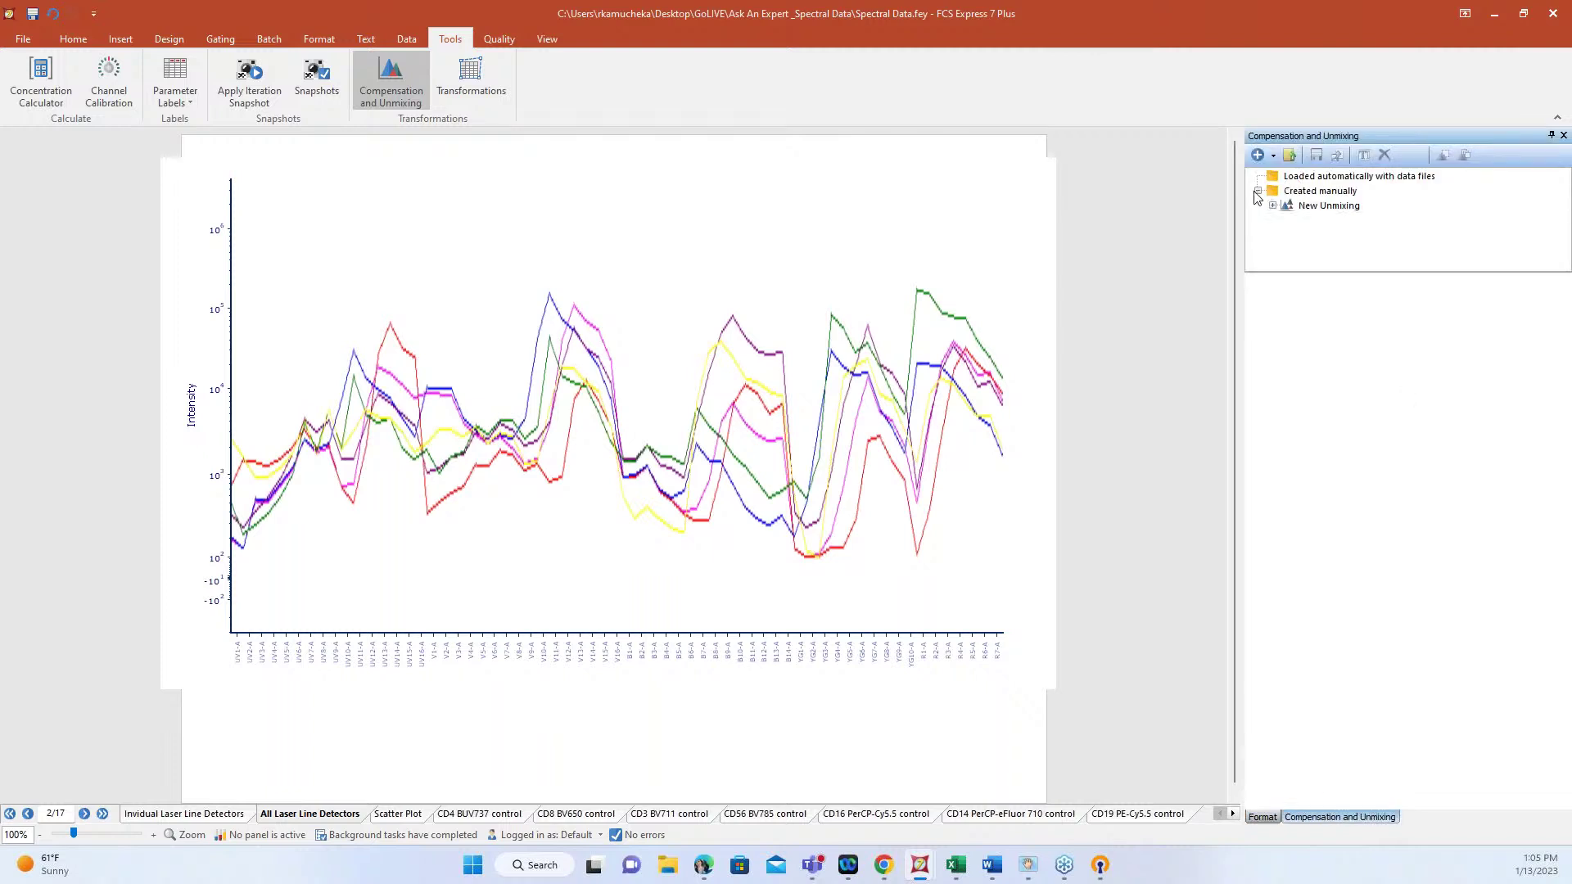
pyautogui.click(1343, 212)
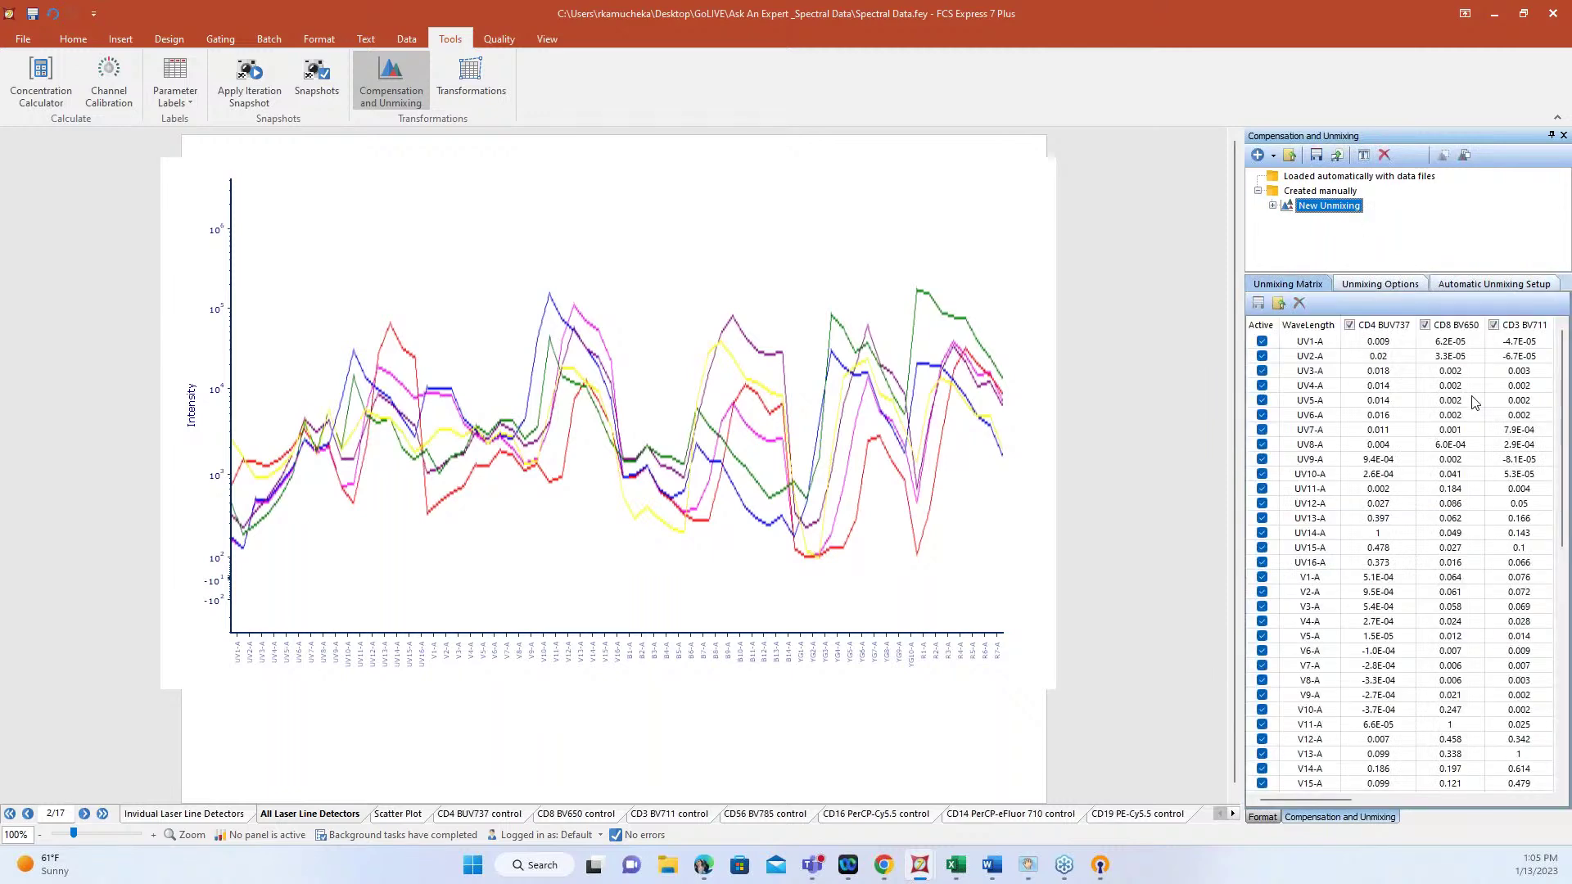
pyautogui.click(1504, 286)
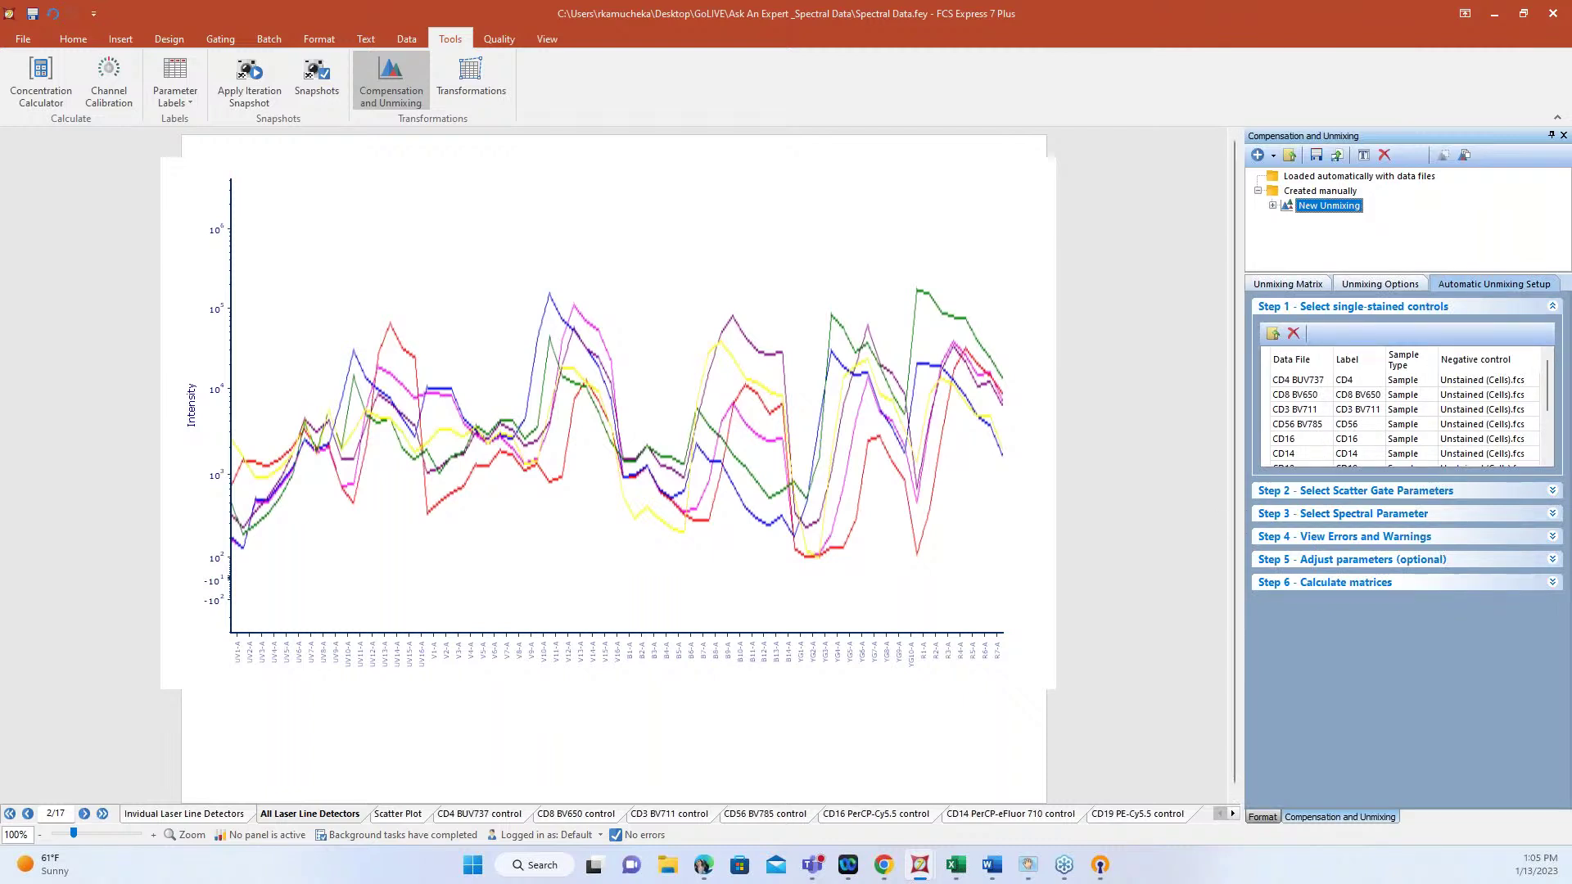
pyautogui.moveTo(1242, 524); pyautogui.dragTo(1116, 509)
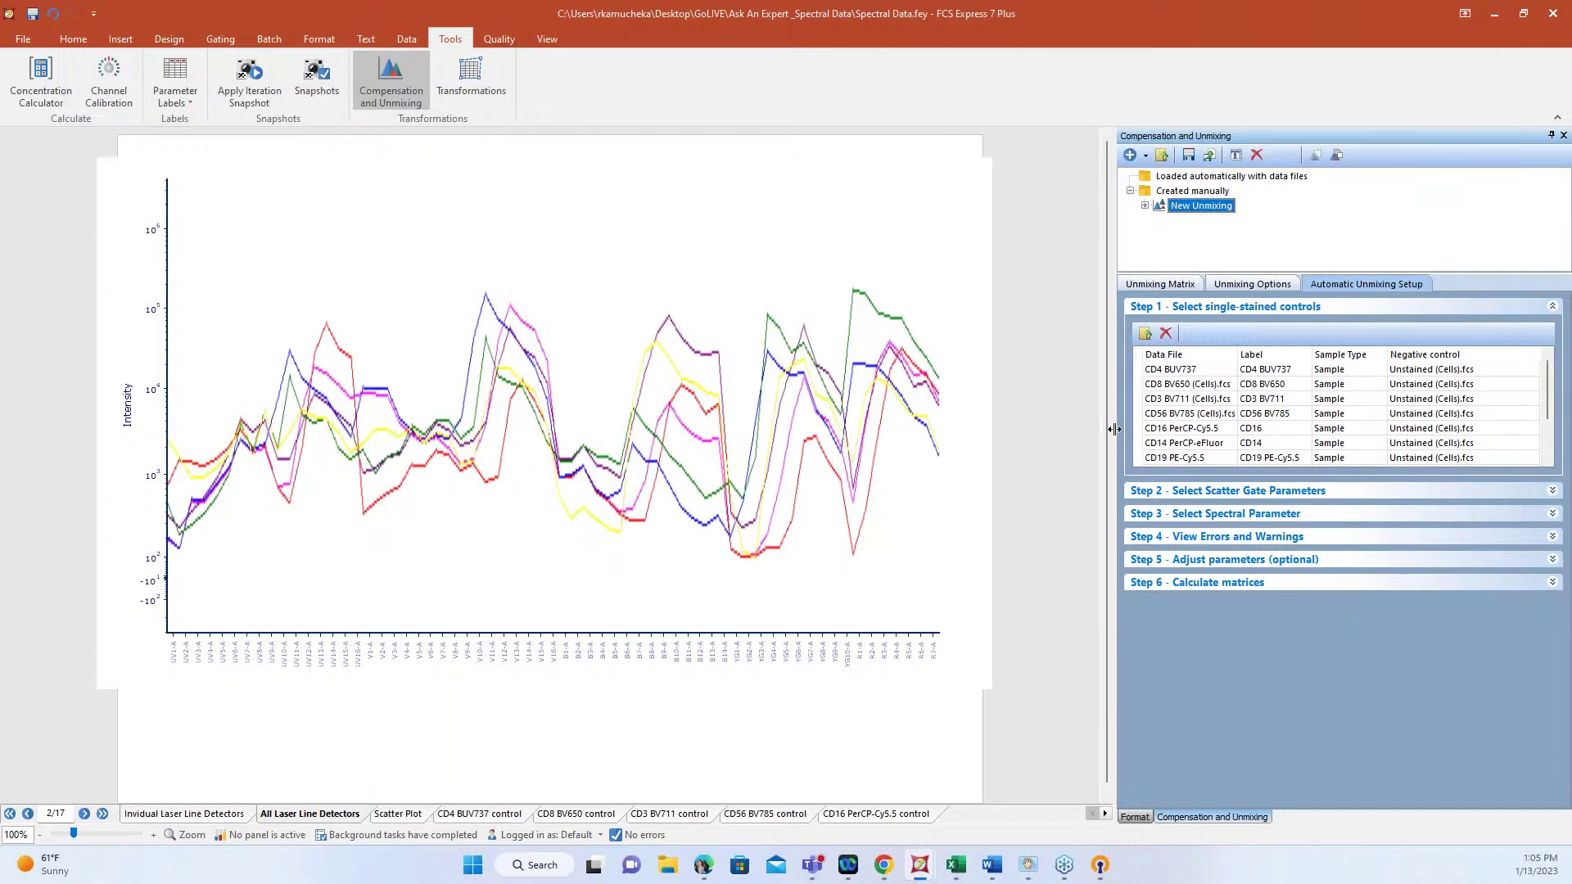
pyautogui.moveTo(1092, 428); pyautogui.dragTo(1067, 425)
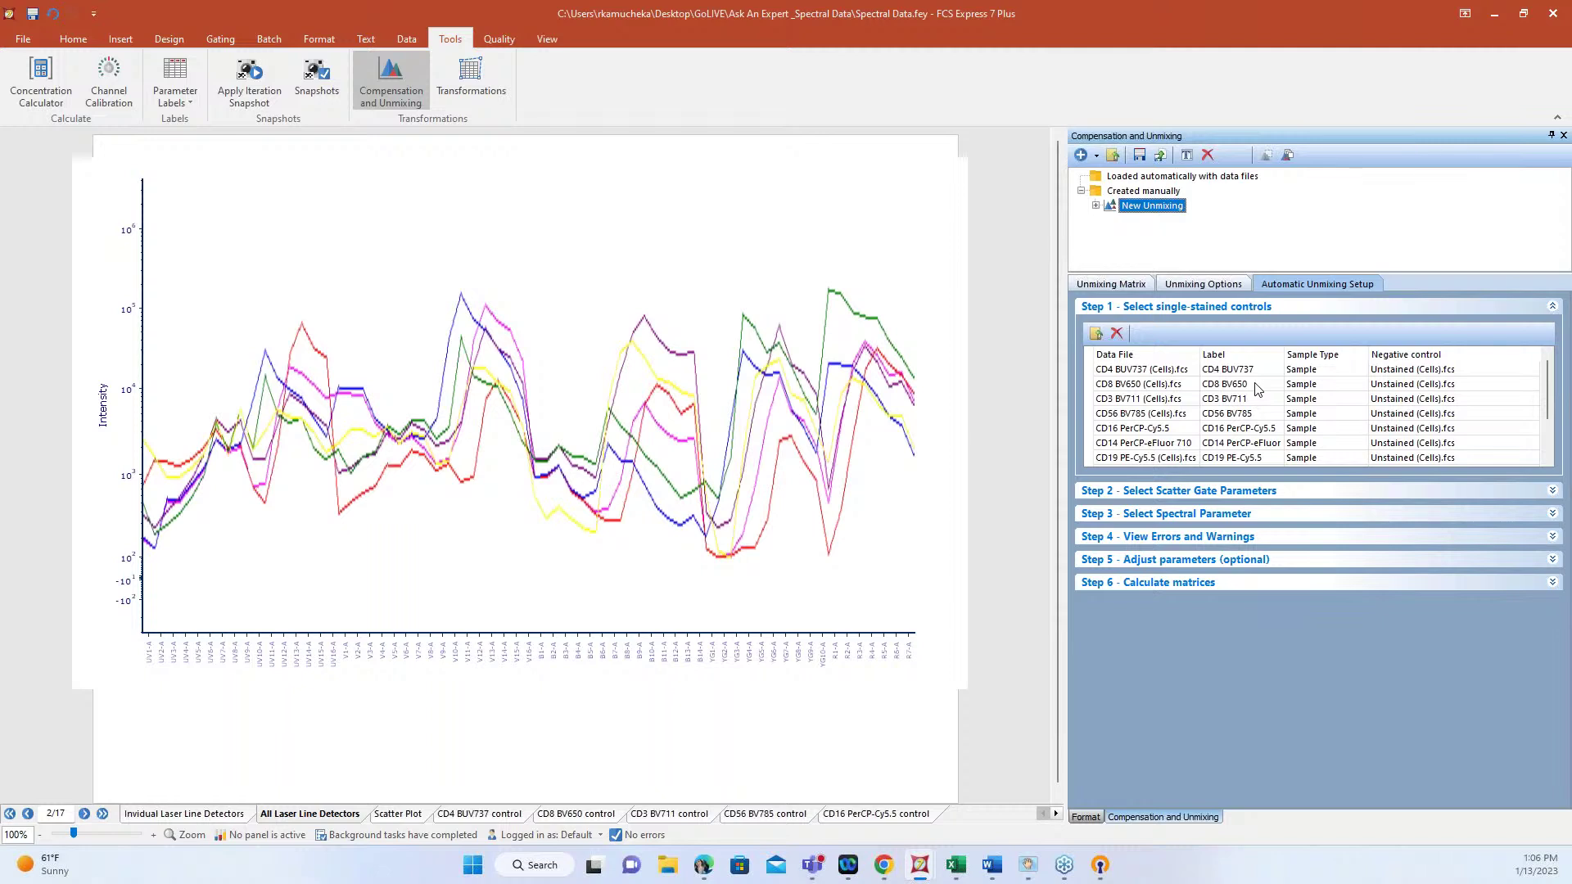
# - Review the unmixing setup's errors and warnings and spectral parameter sections, and show the Scatter Plot page
pyautogui.click(1153, 538)
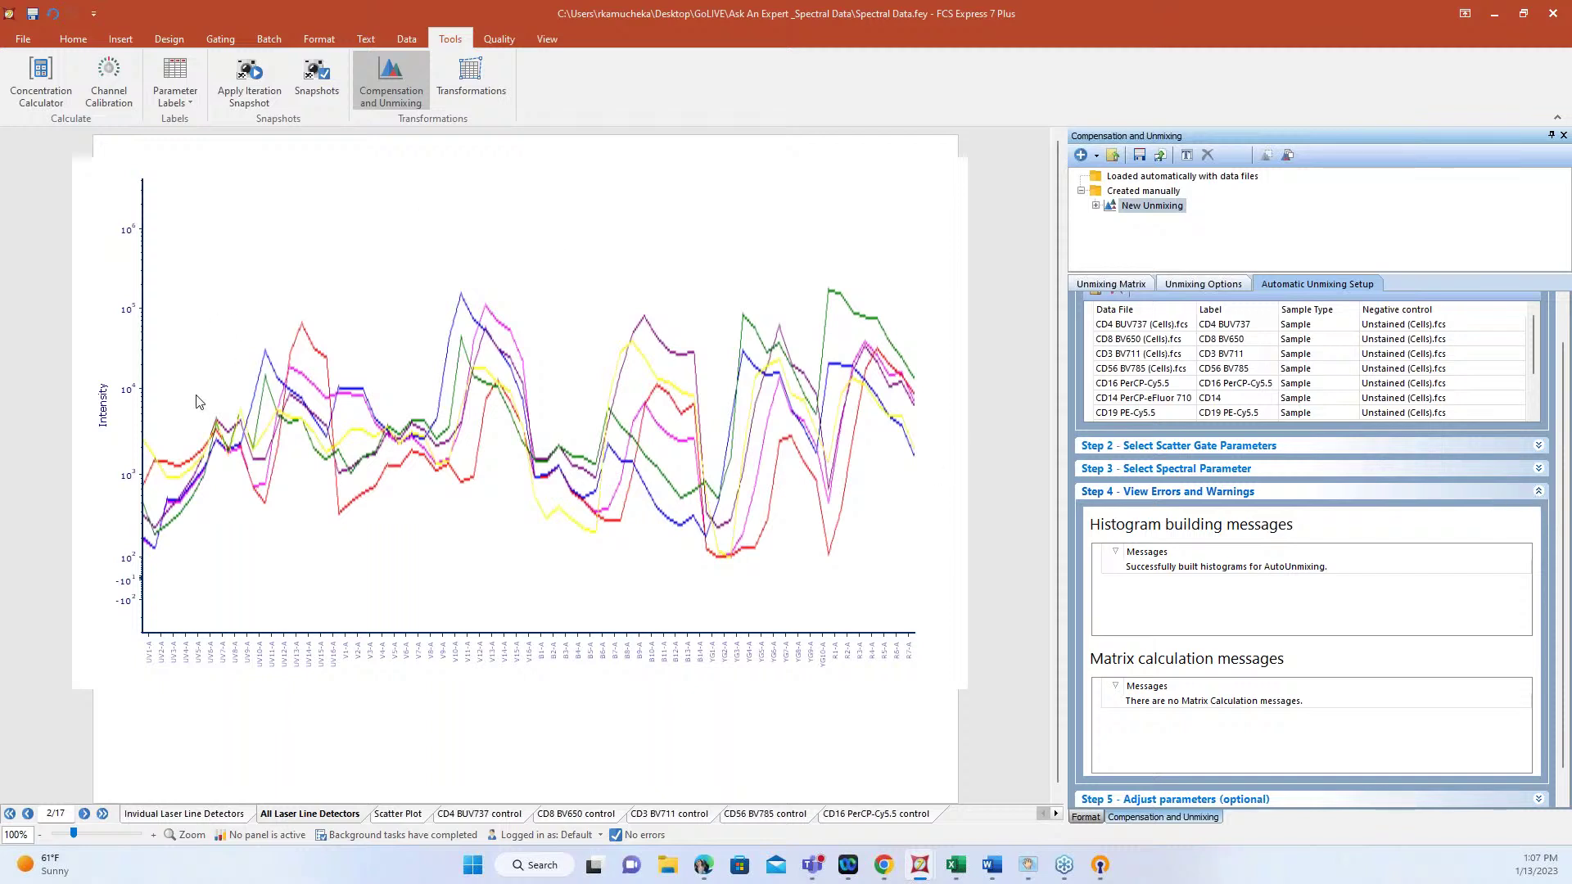
pyautogui.moveTo(456, 336)
pyautogui.click(1538, 495)
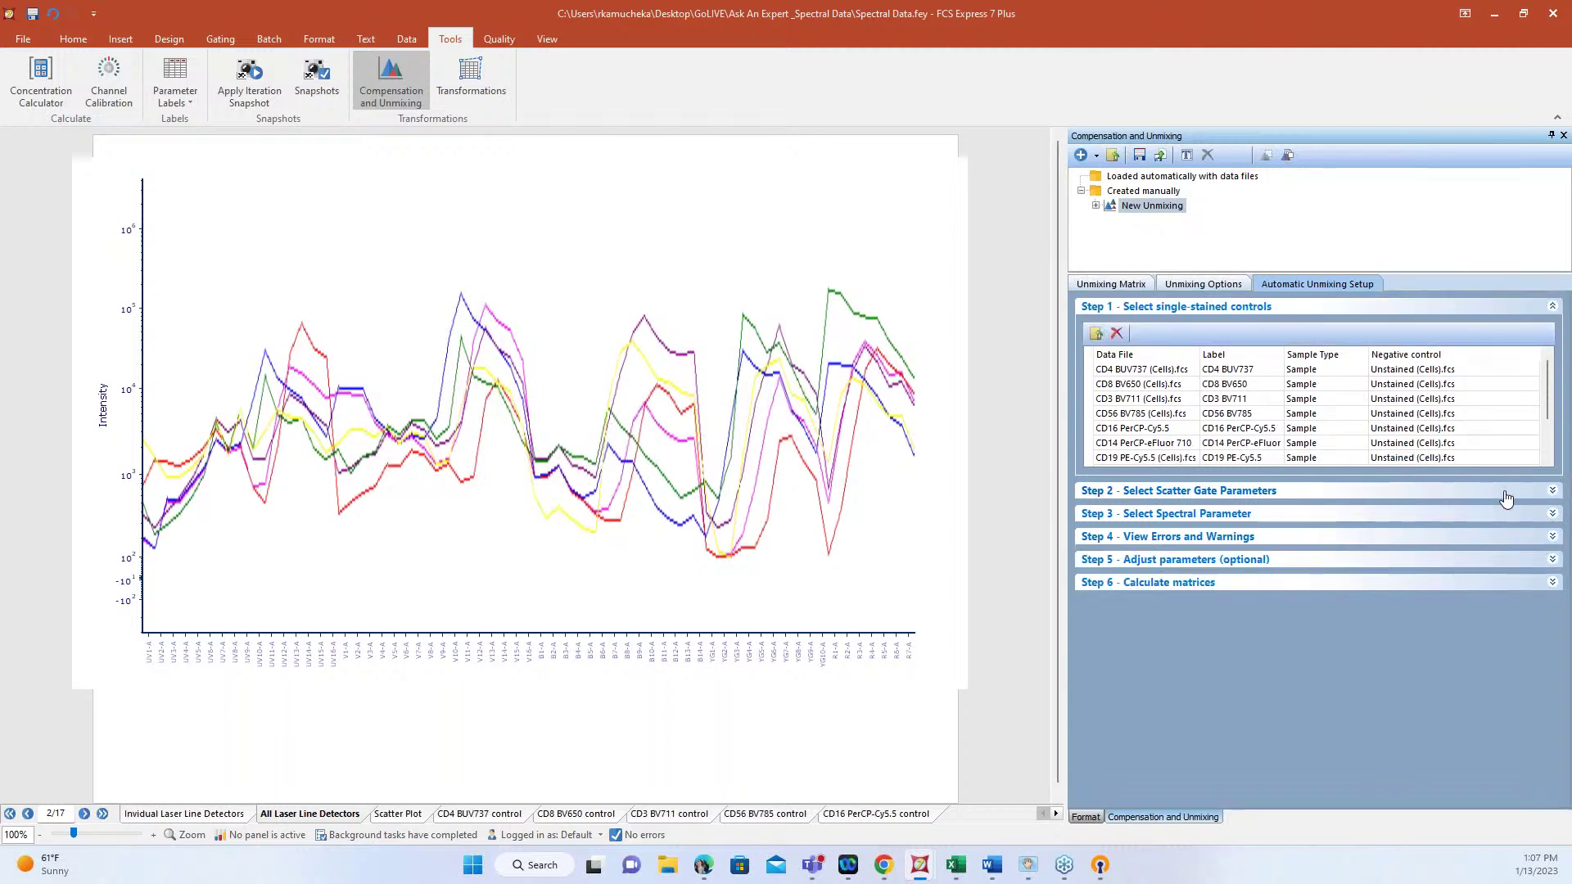
pyautogui.click(1268, 516)
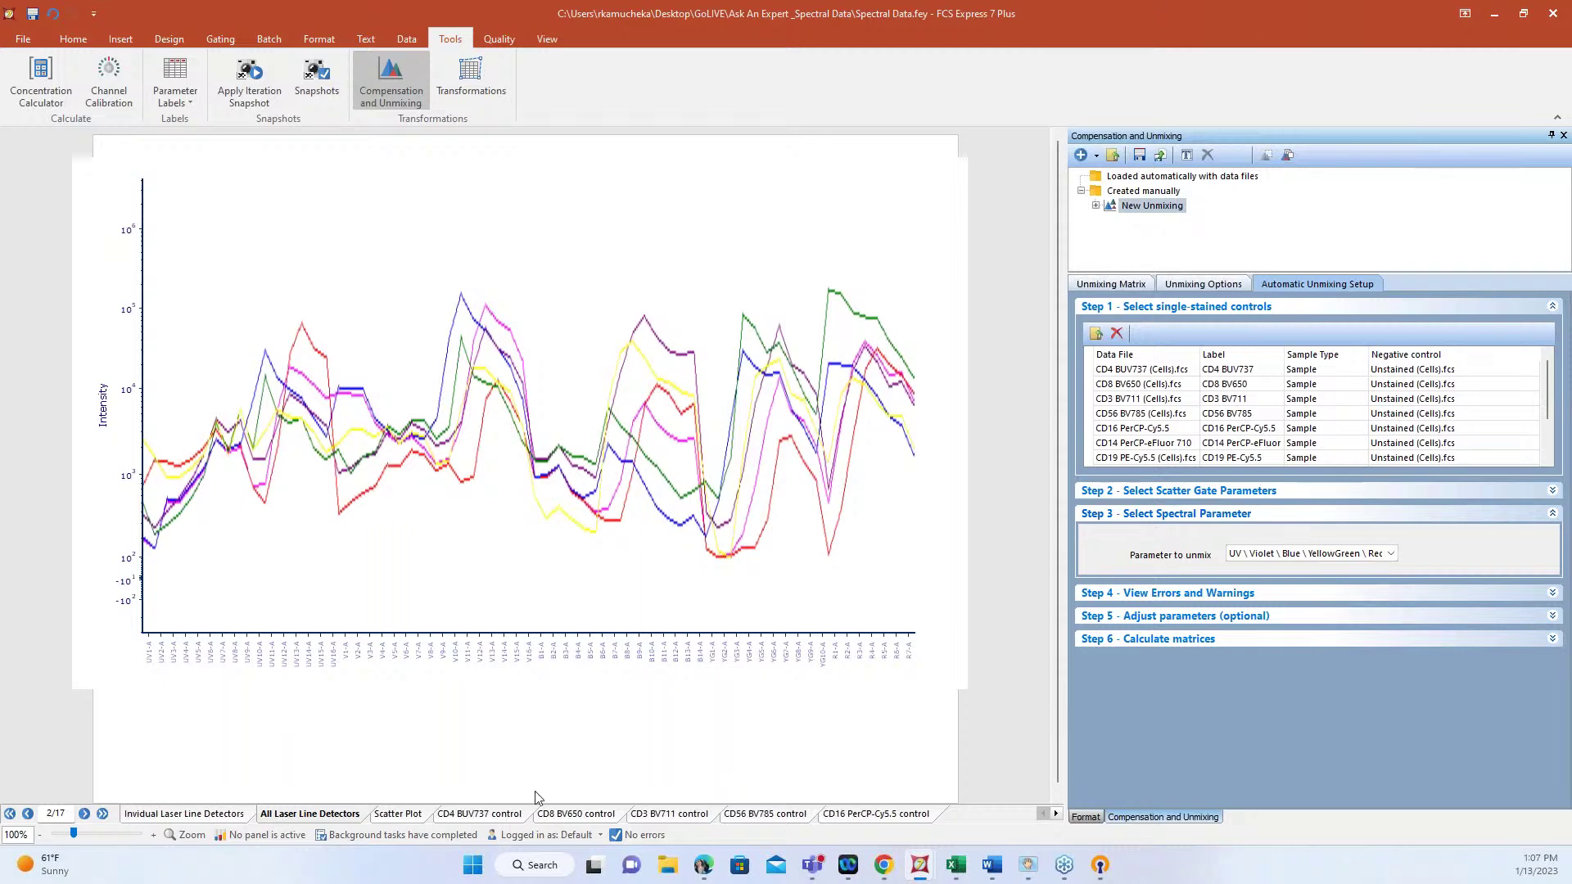
pyautogui.click(418, 814)
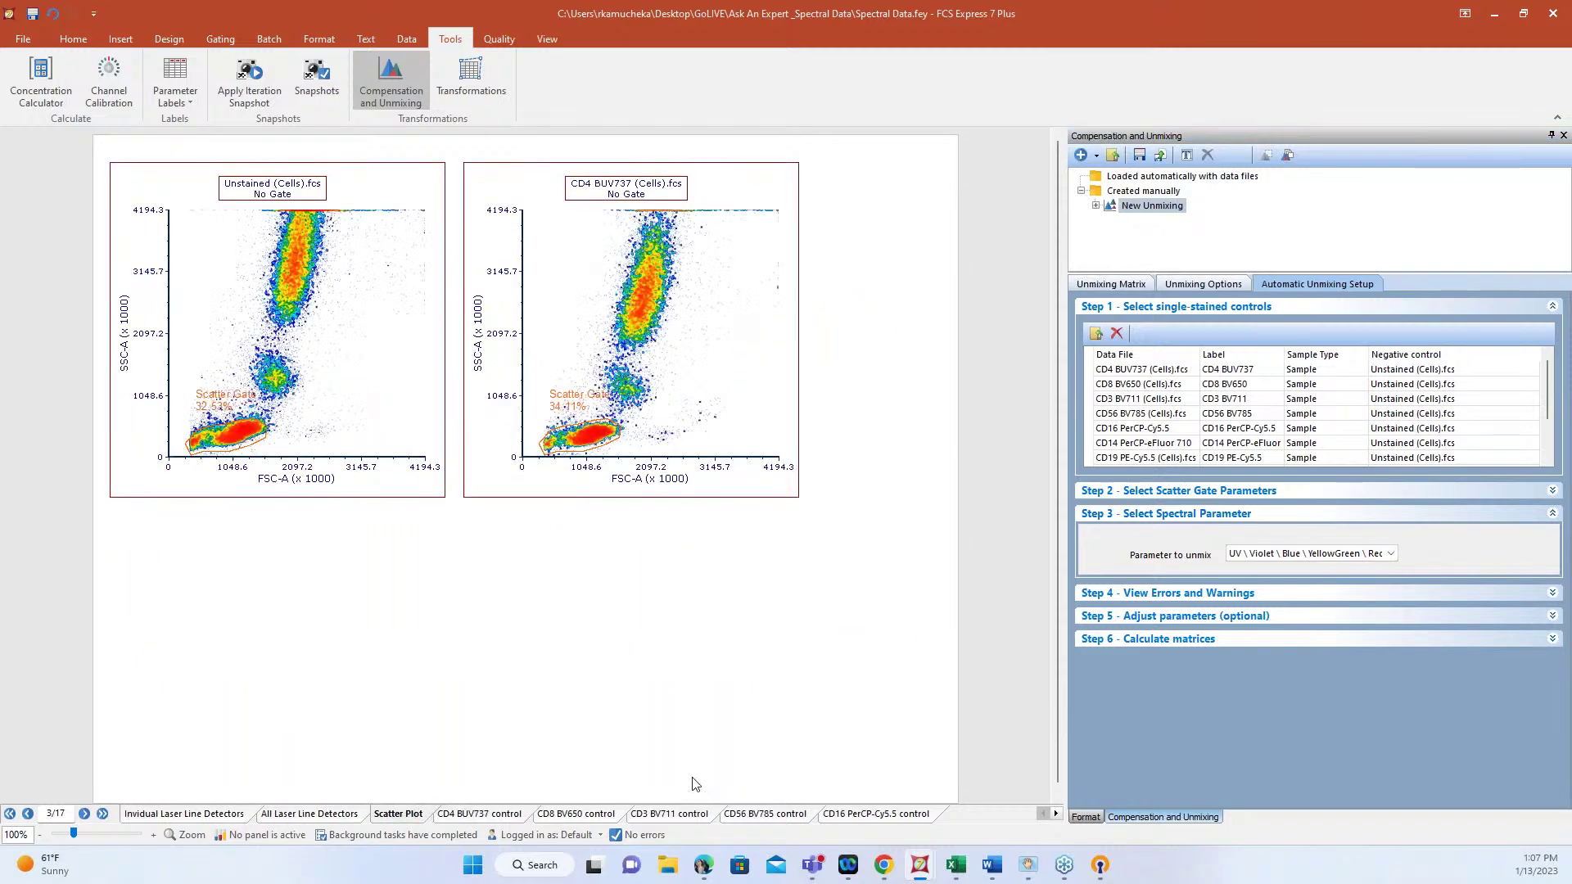
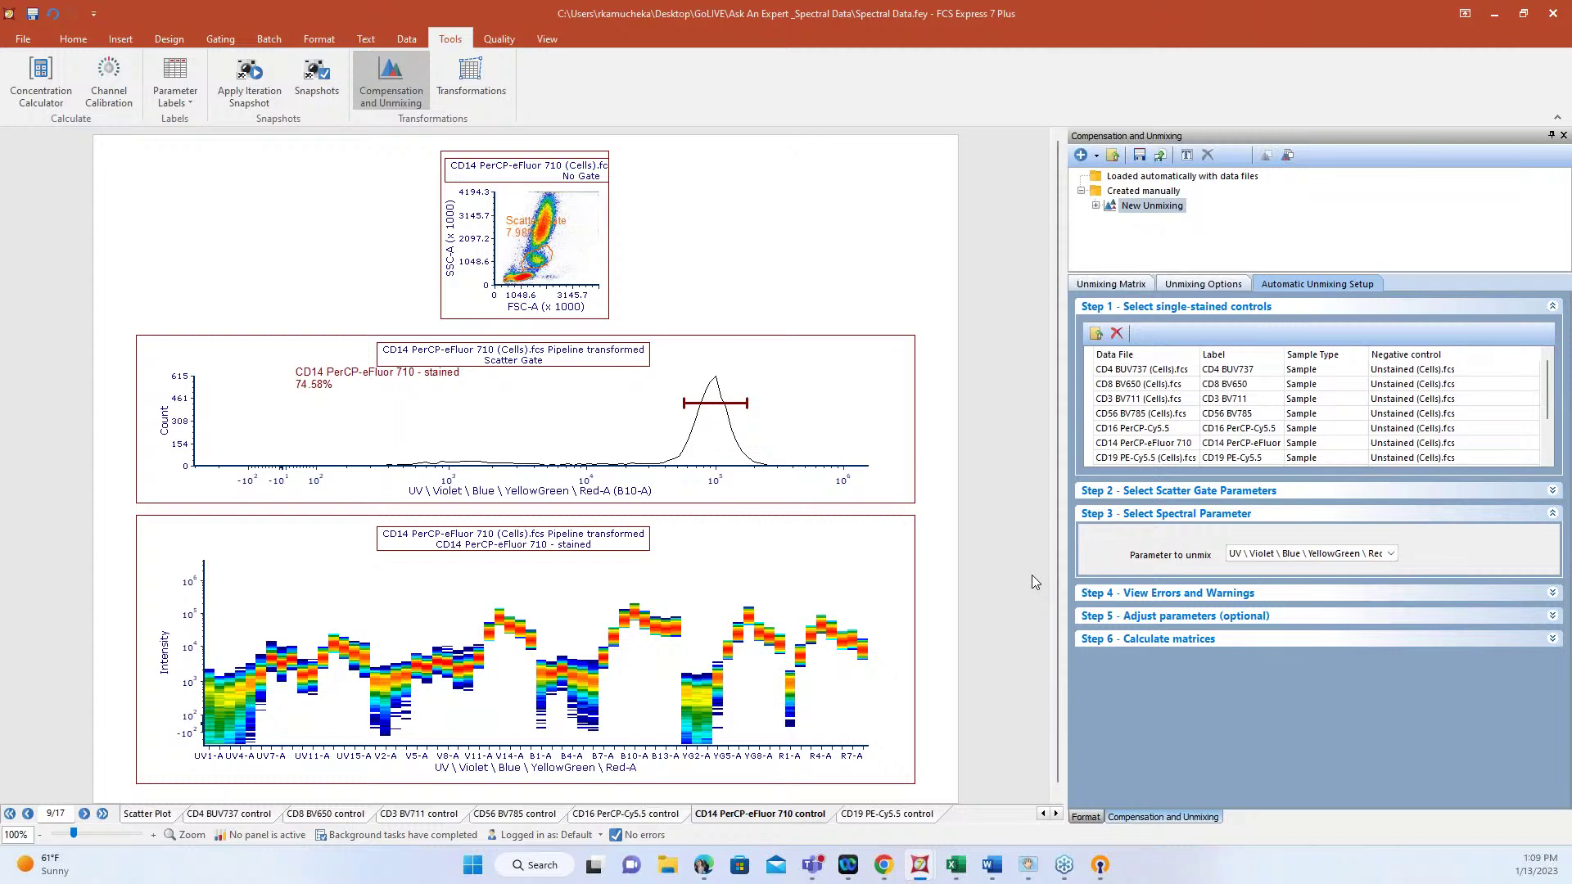
# - Check the commands offered for New Unmixing and examine the Visualized Mixing Matrix, Spillover Spreading Matrix and Cross Stain Index Matrix pages
pyautogui.rightClick(1142, 209)
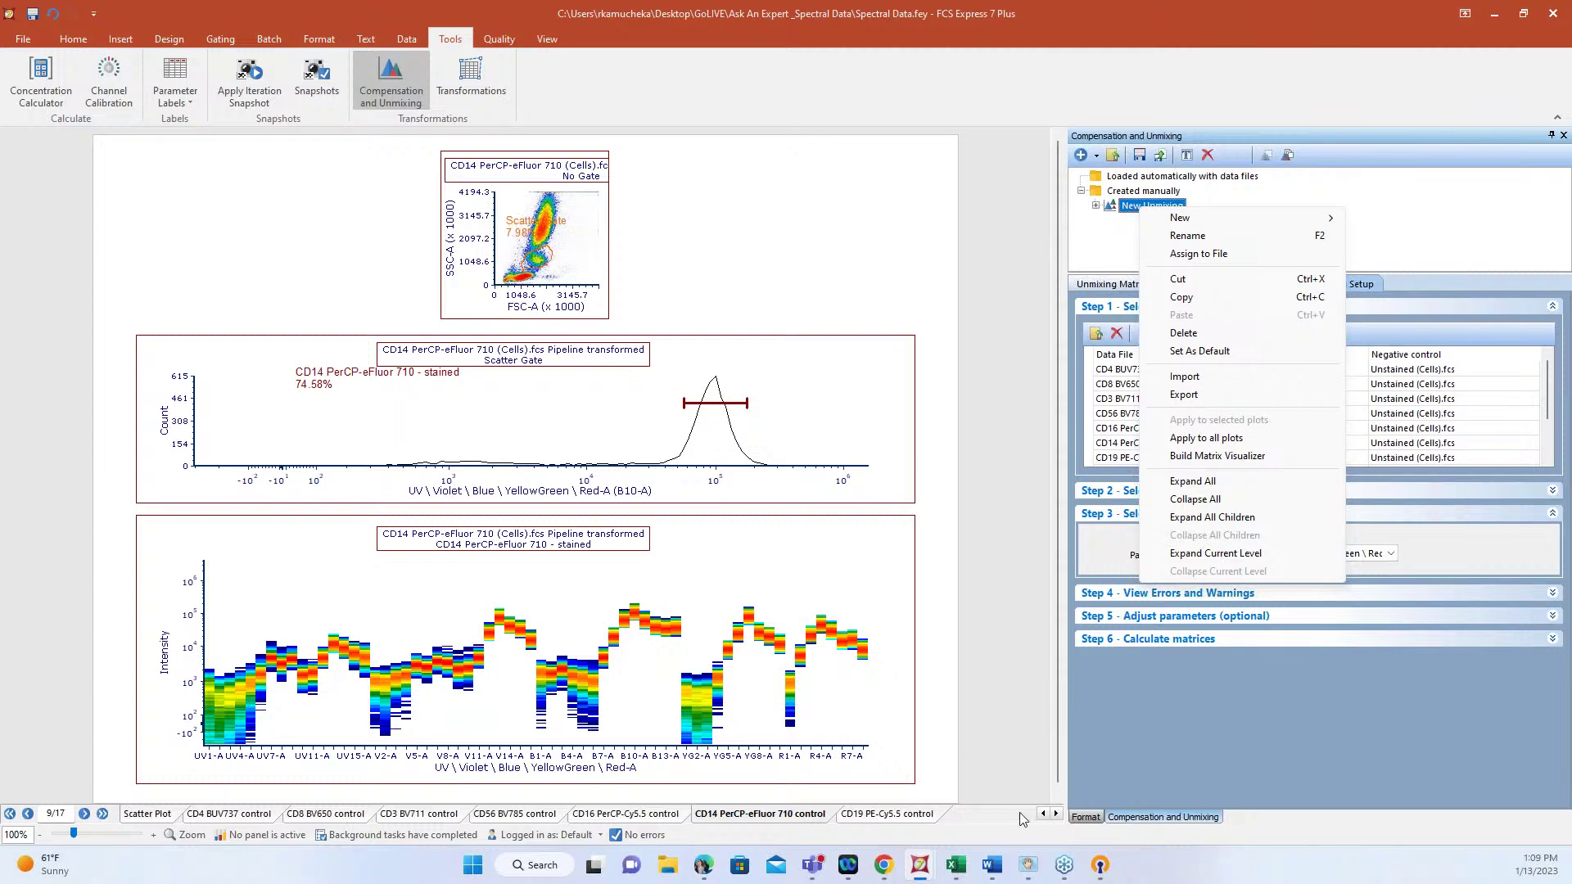
pyautogui.click(1055, 815)
pyautogui.click(1055, 815)
pyautogui.click(1055, 815)
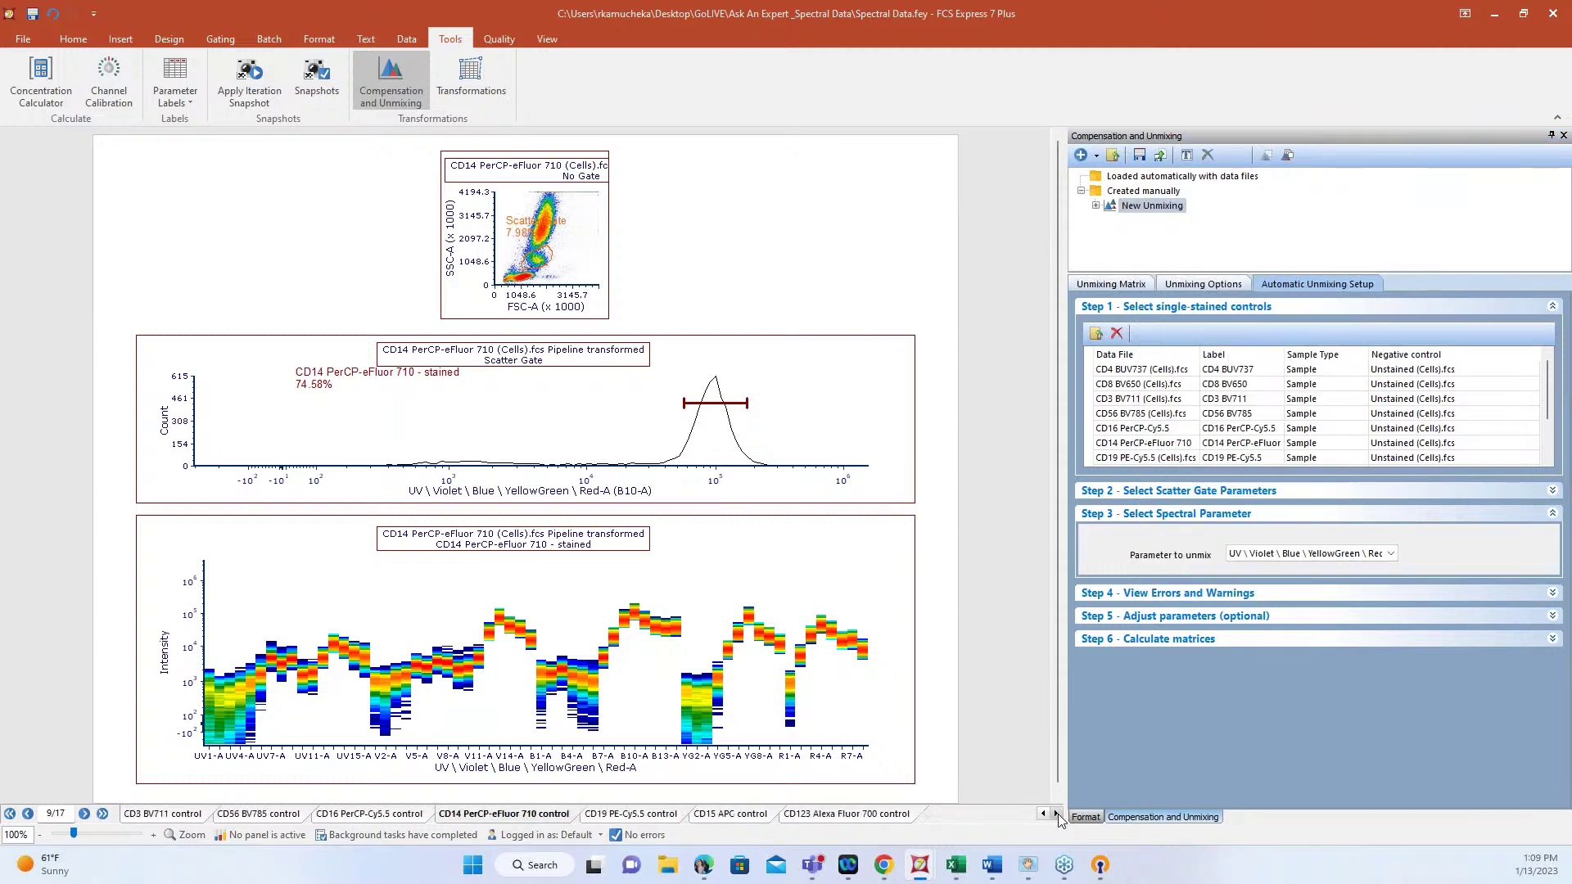
pyautogui.click(1056, 814)
pyautogui.click(1056, 815)
pyautogui.click(1056, 814)
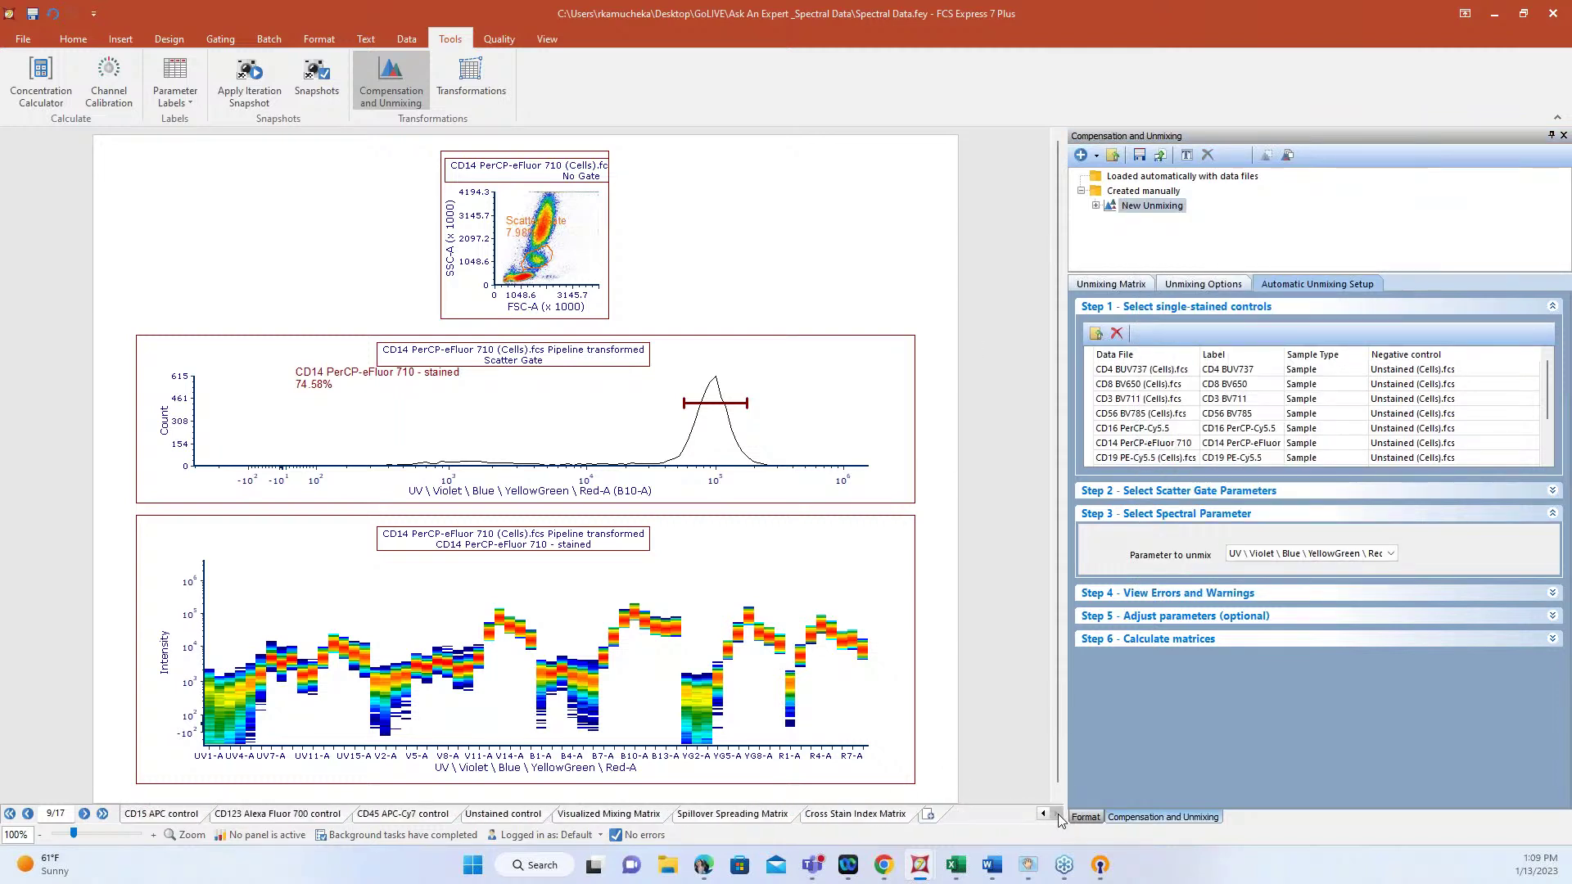
pyautogui.click(608, 815)
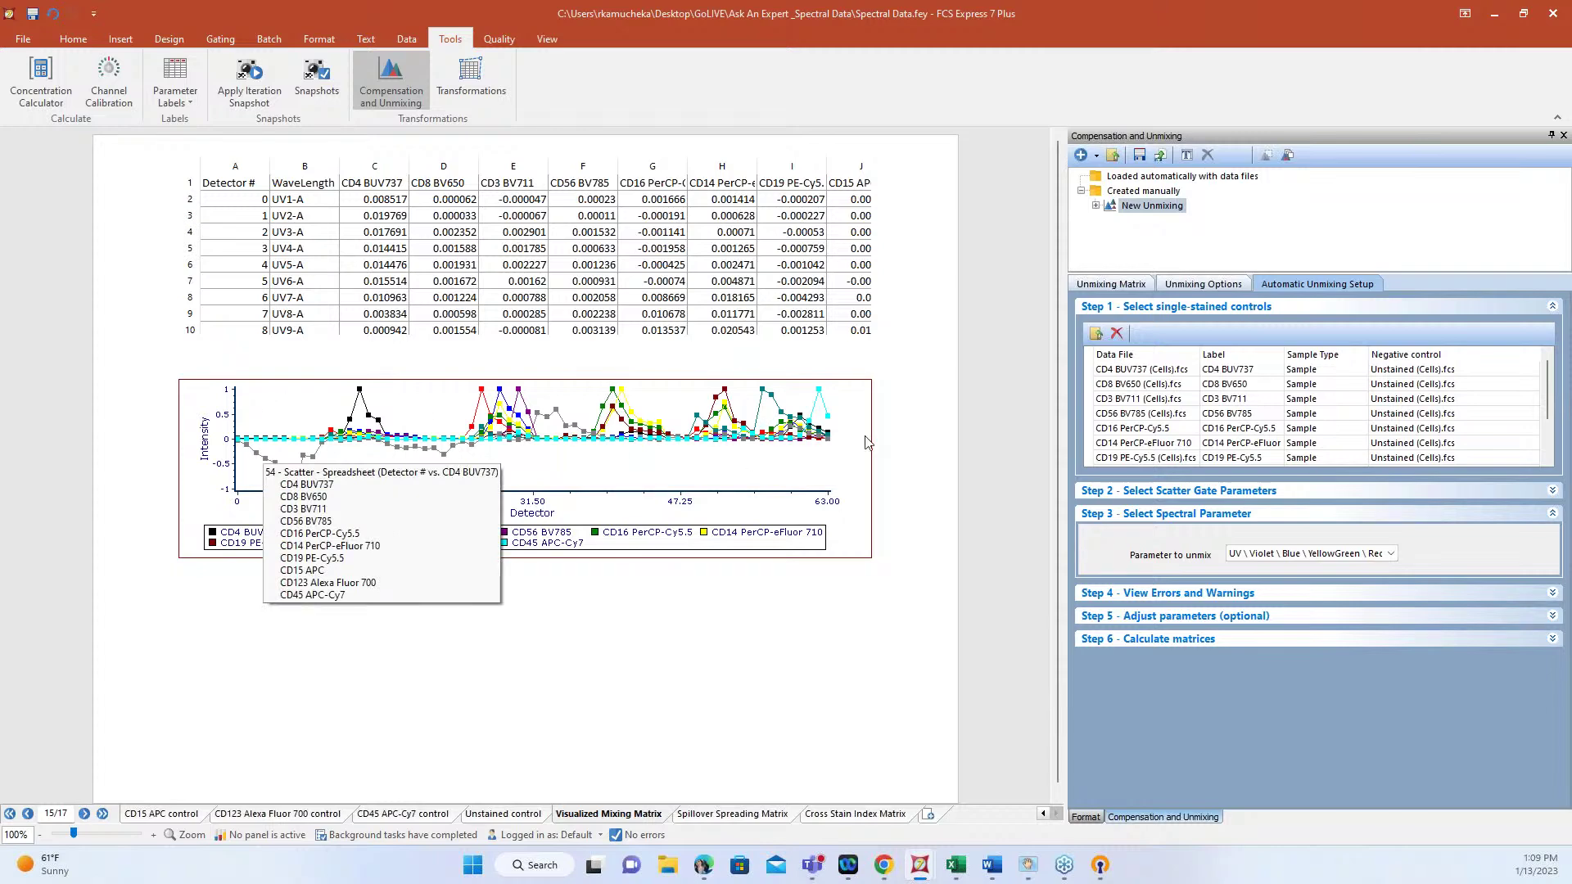
pyautogui.click(733, 816)
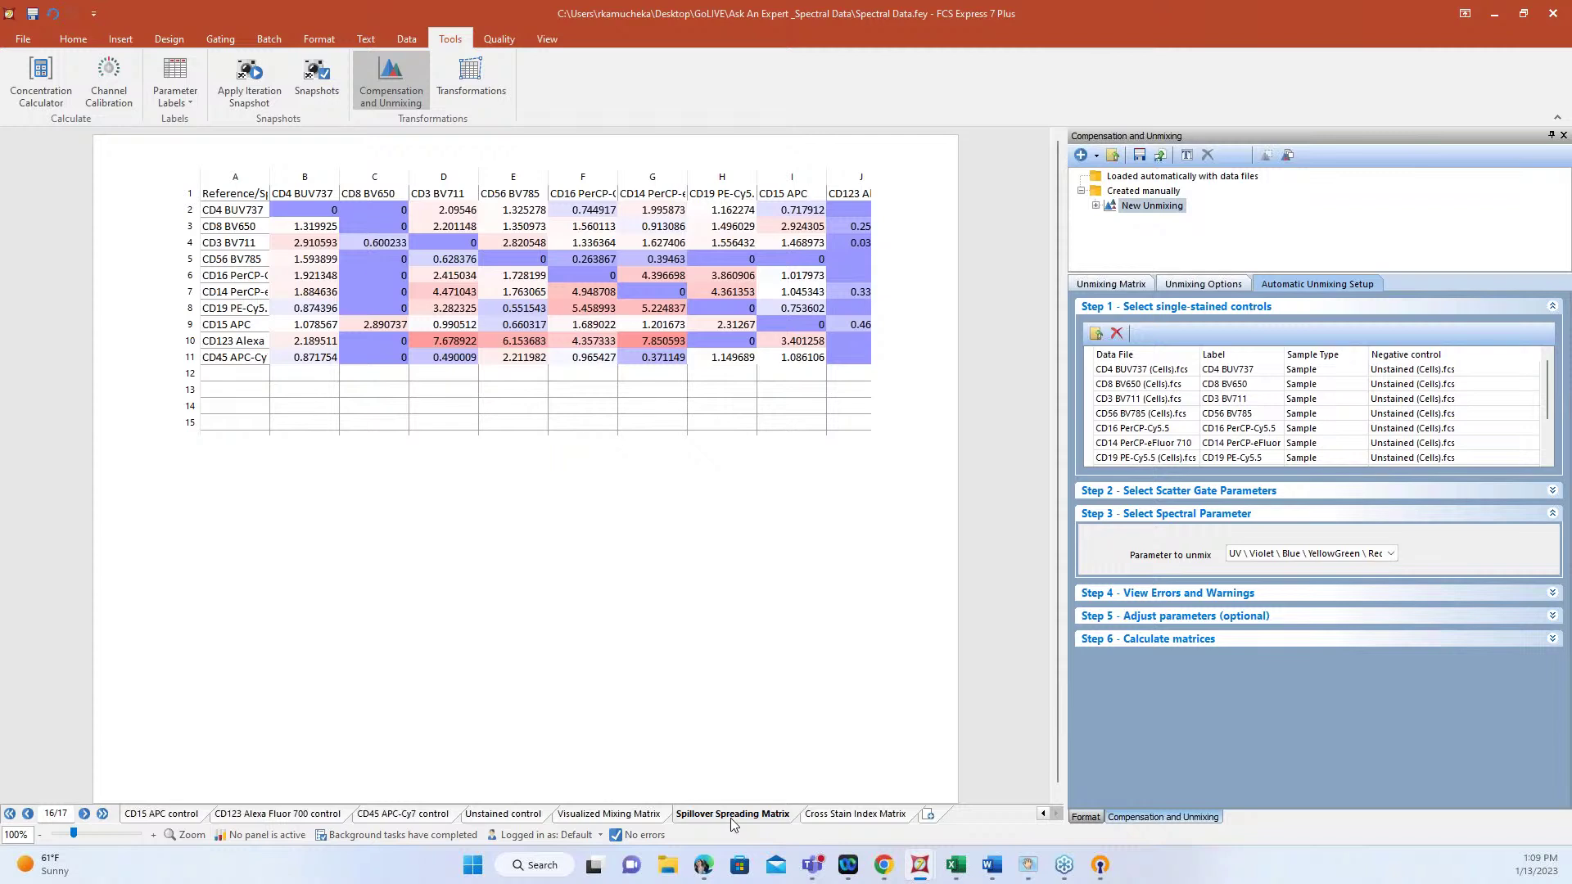
pyautogui.click(867, 817)
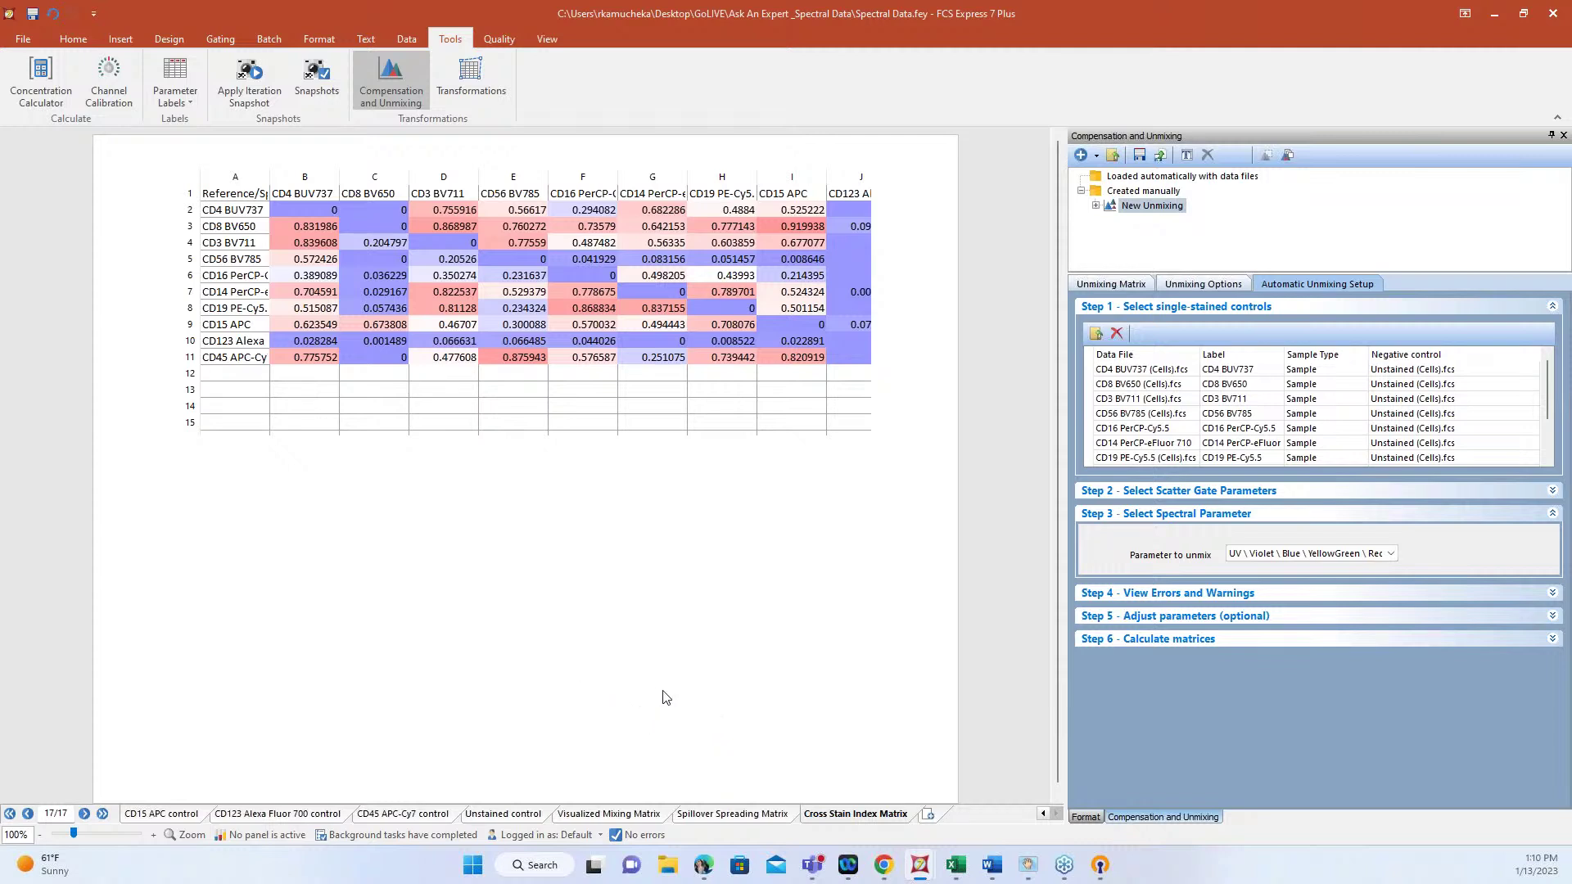
pyautogui.doubleClick(459, 244)
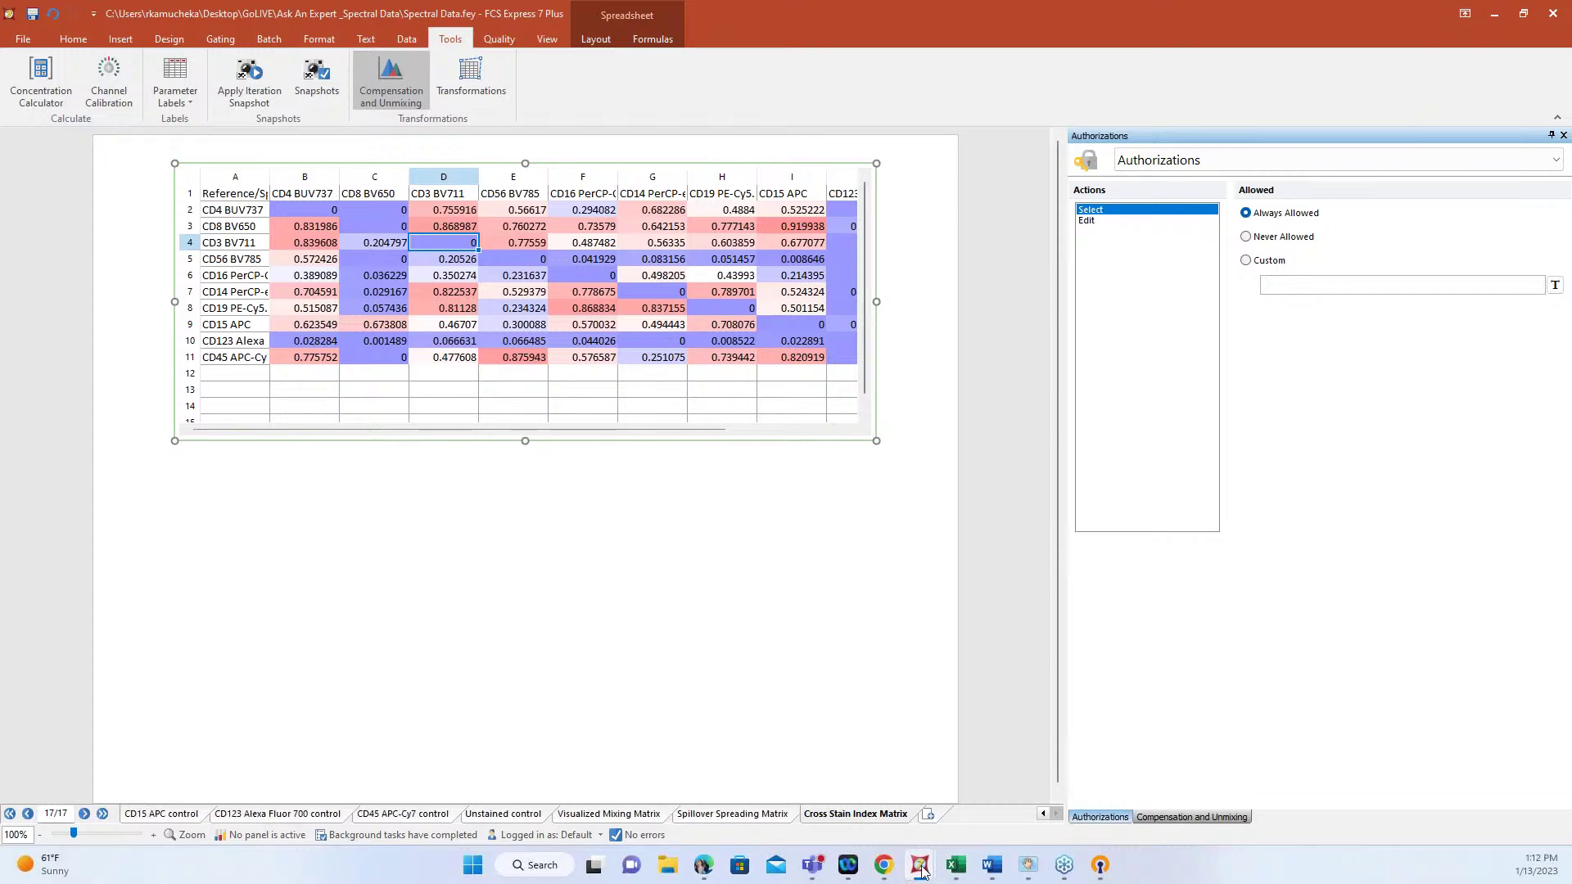
# - Switch to the "Spectral Data Analysis with imported matrix - Complete" layout and open the Compensation and Unmixing window over the slide's text column
pyautogui.moveTo(921, 870)
pyautogui.click(871, 808)
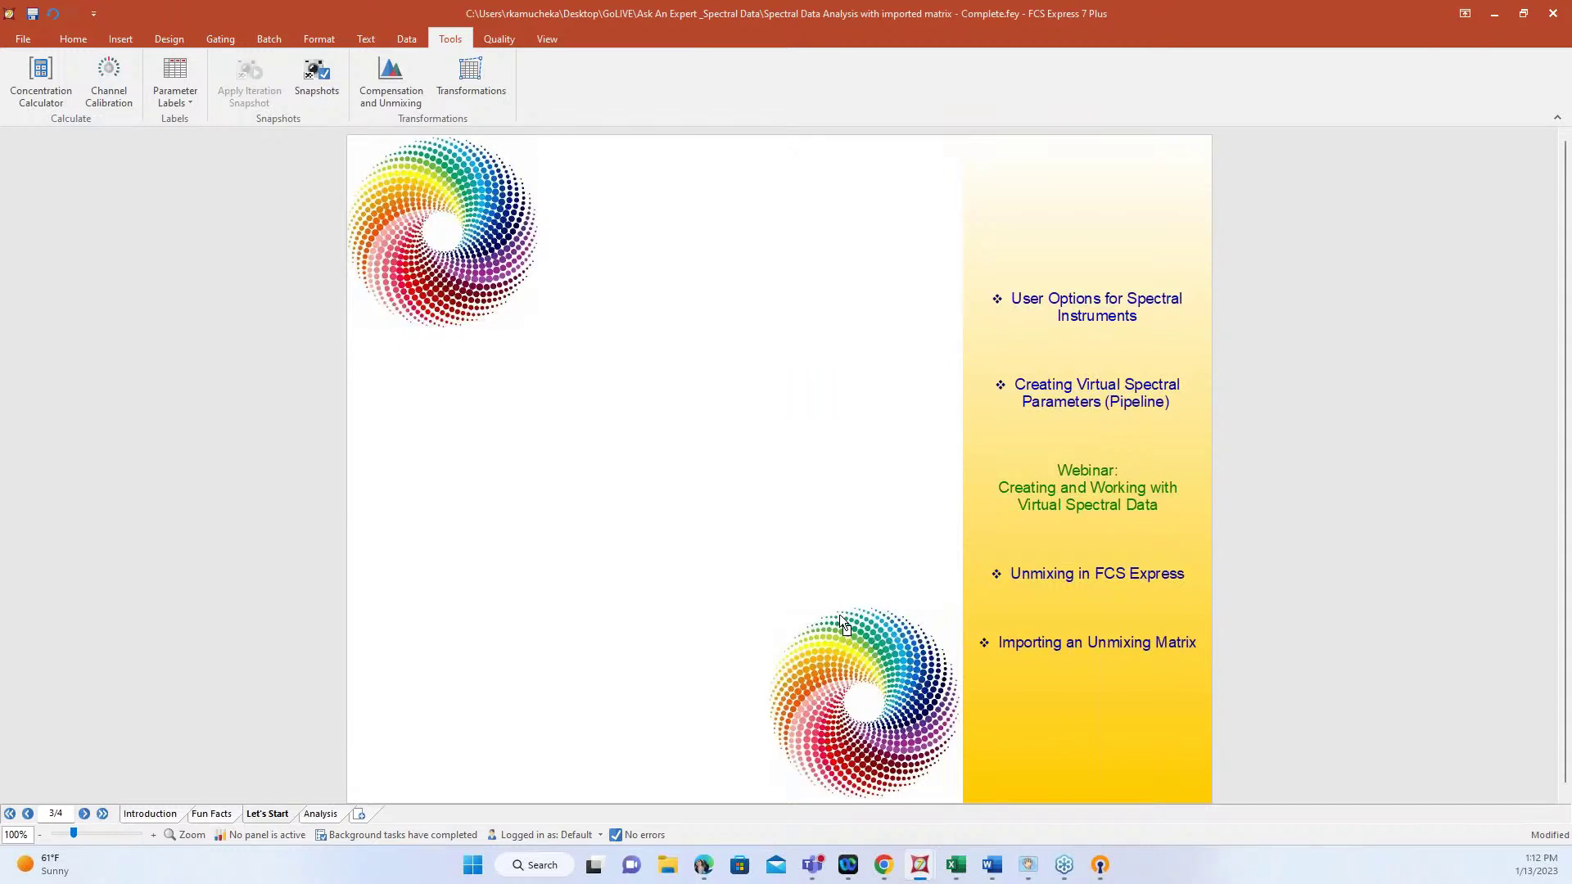
pyautogui.click(404, 85)
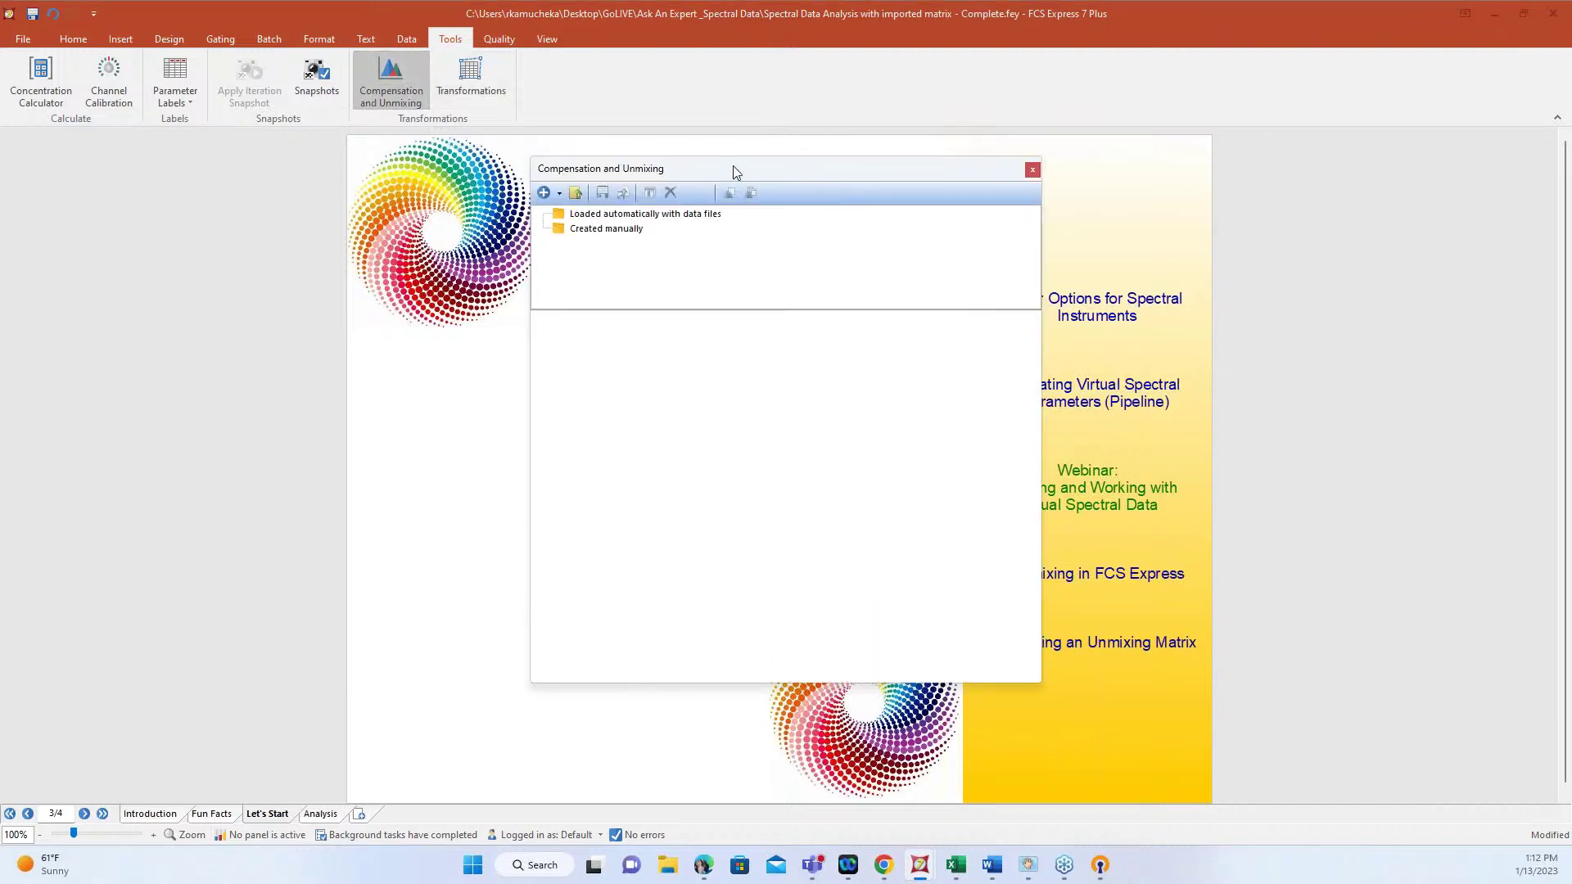
pyautogui.moveTo(734, 165); pyautogui.dragTo(950, 168)
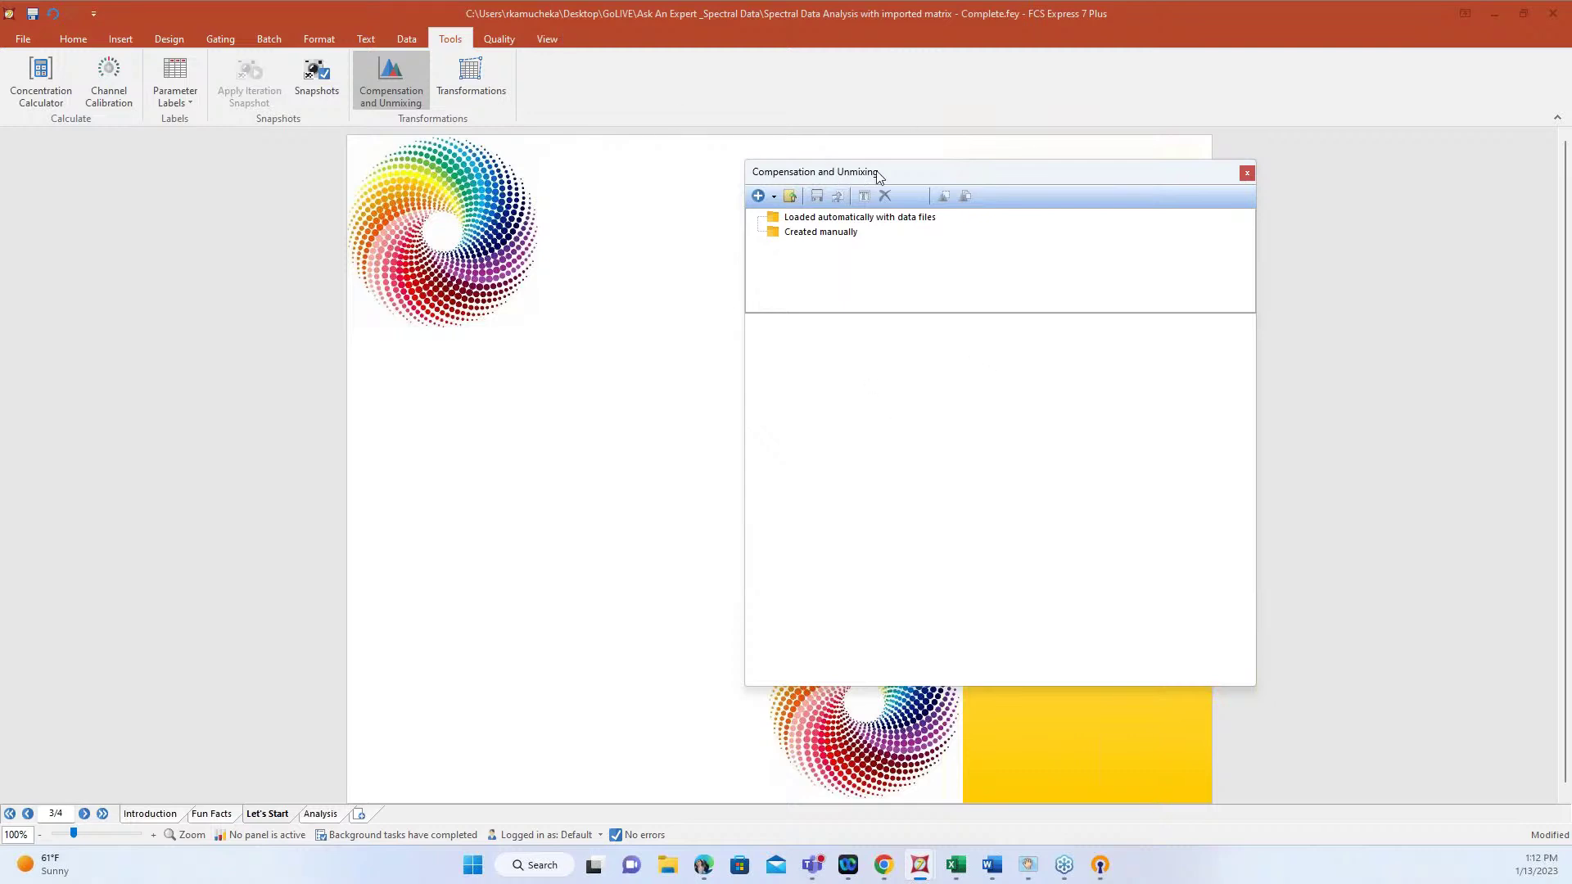
# - Import the Unmixing.unmixing file, expand the manually created group, and move the Compensation and Unmixing window aside
pyautogui.rightClick(880, 253)
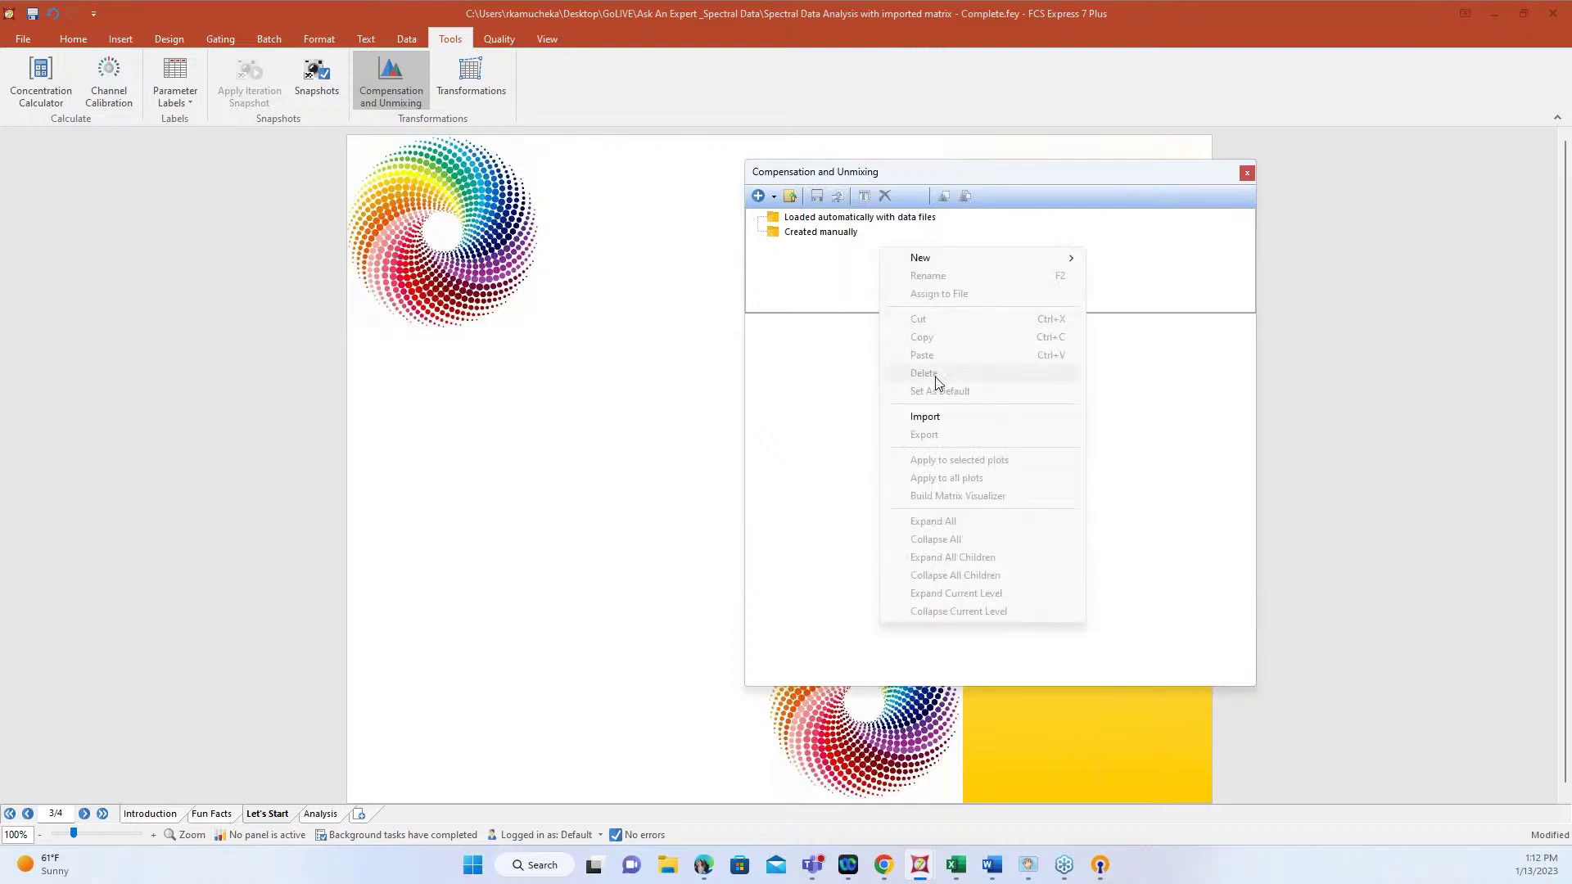
pyautogui.click(925, 417)
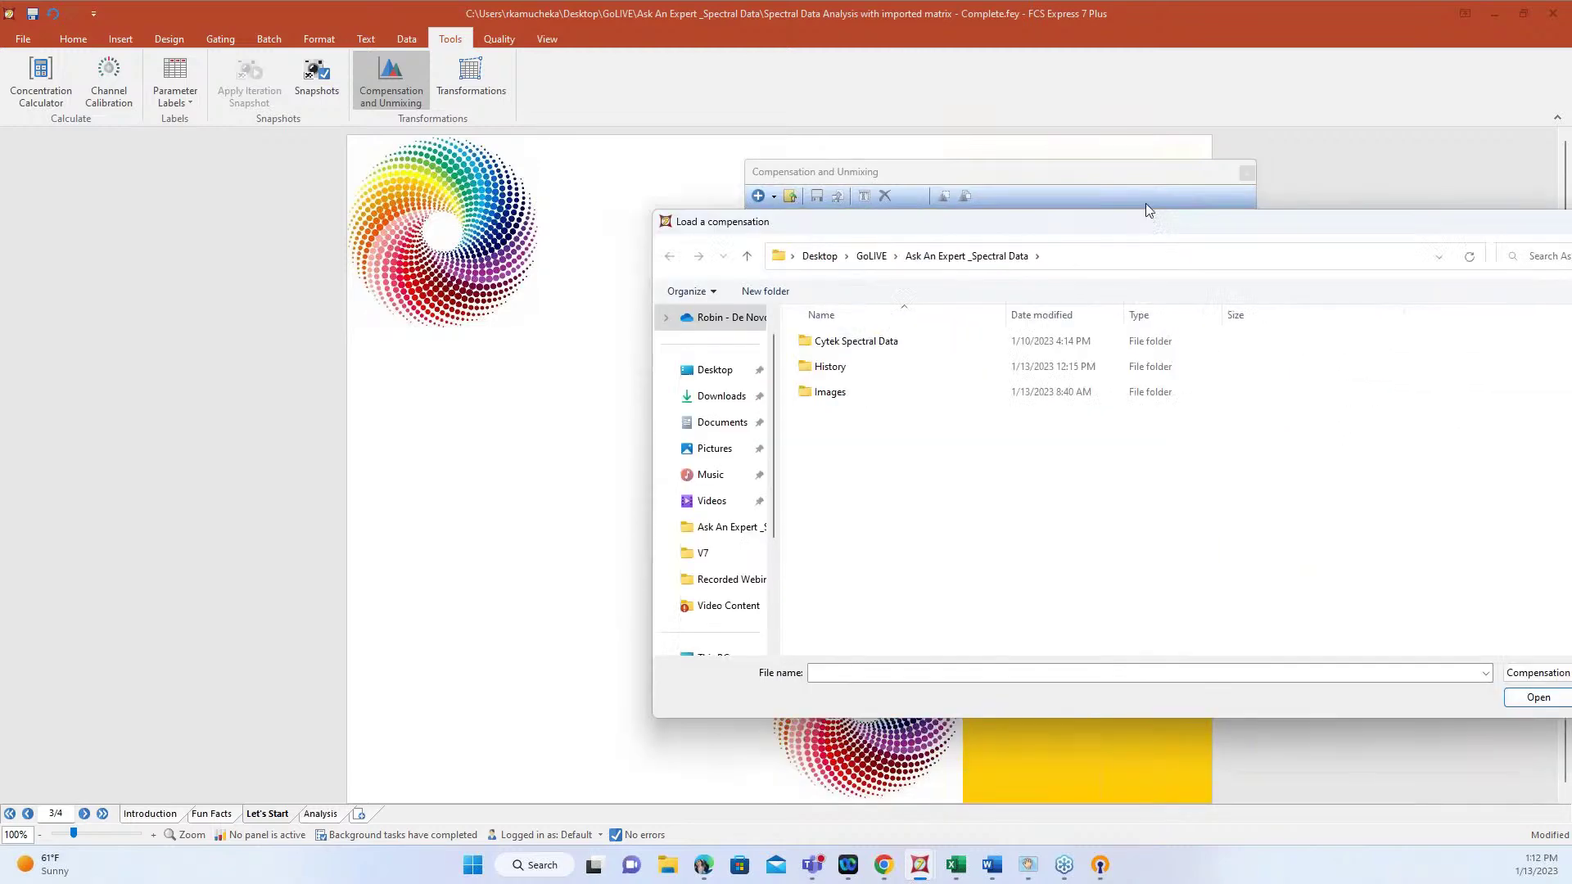
pyautogui.moveTo(1210, 220); pyautogui.dragTo(813, 114)
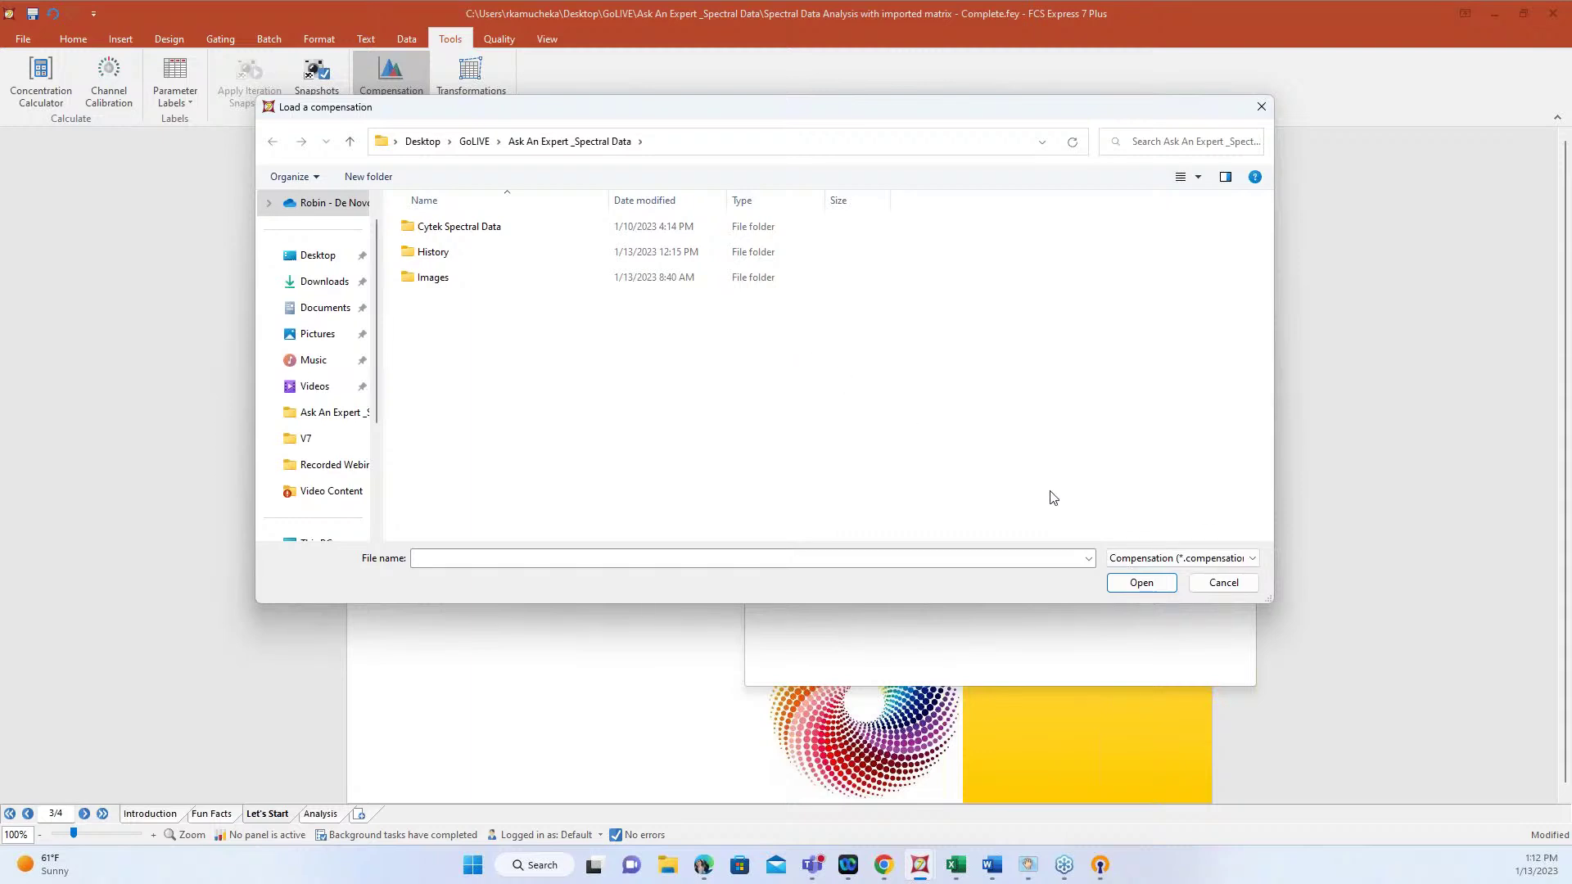
pyautogui.click(1152, 559)
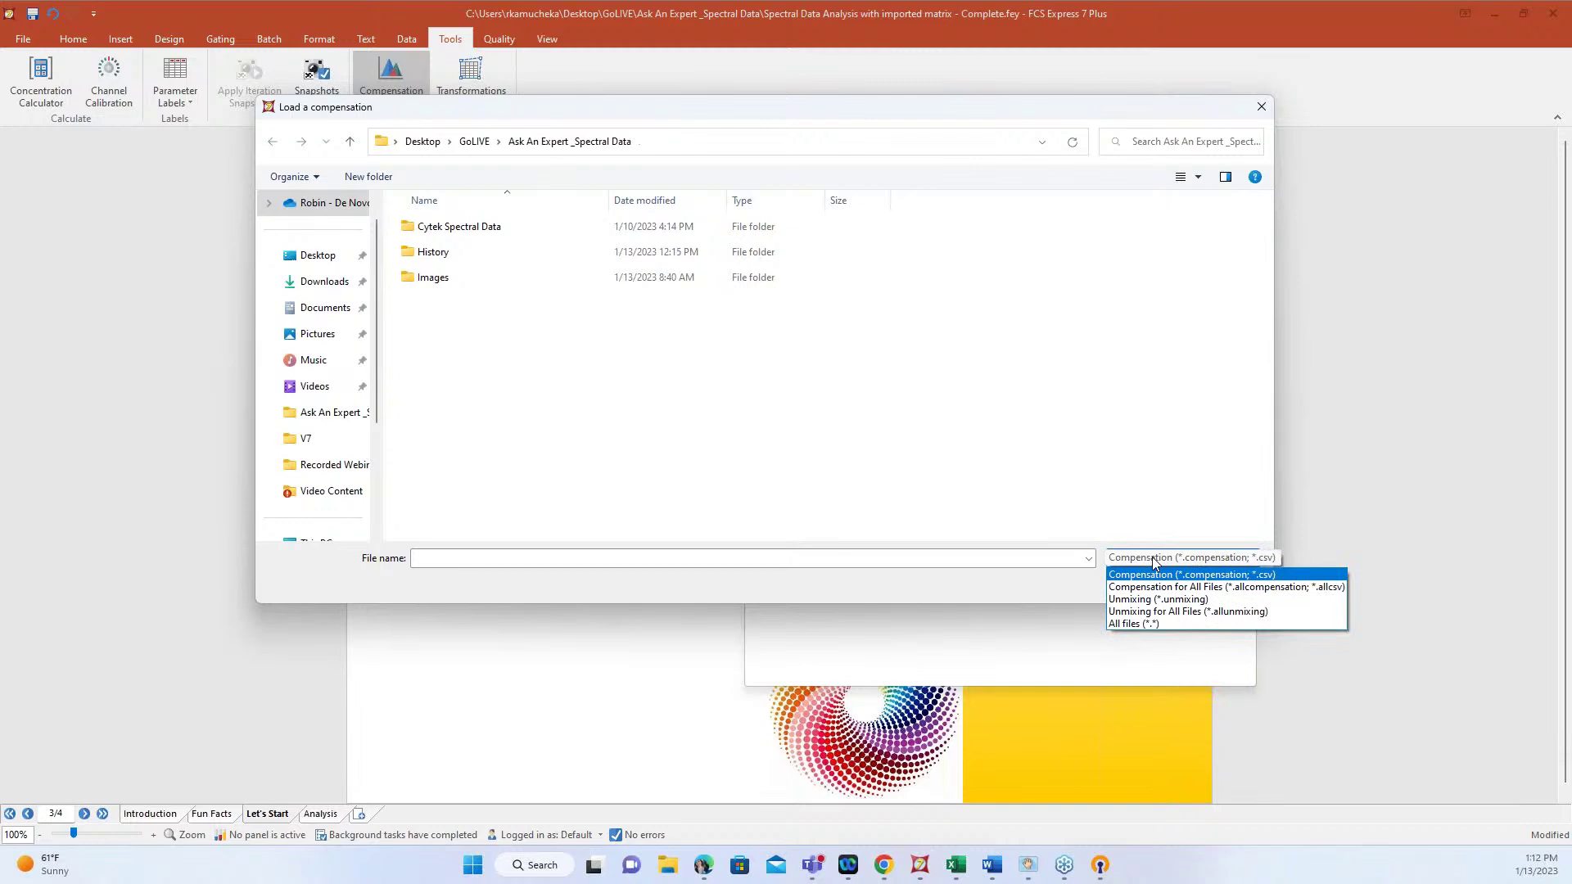
pyautogui.click(1142, 623)
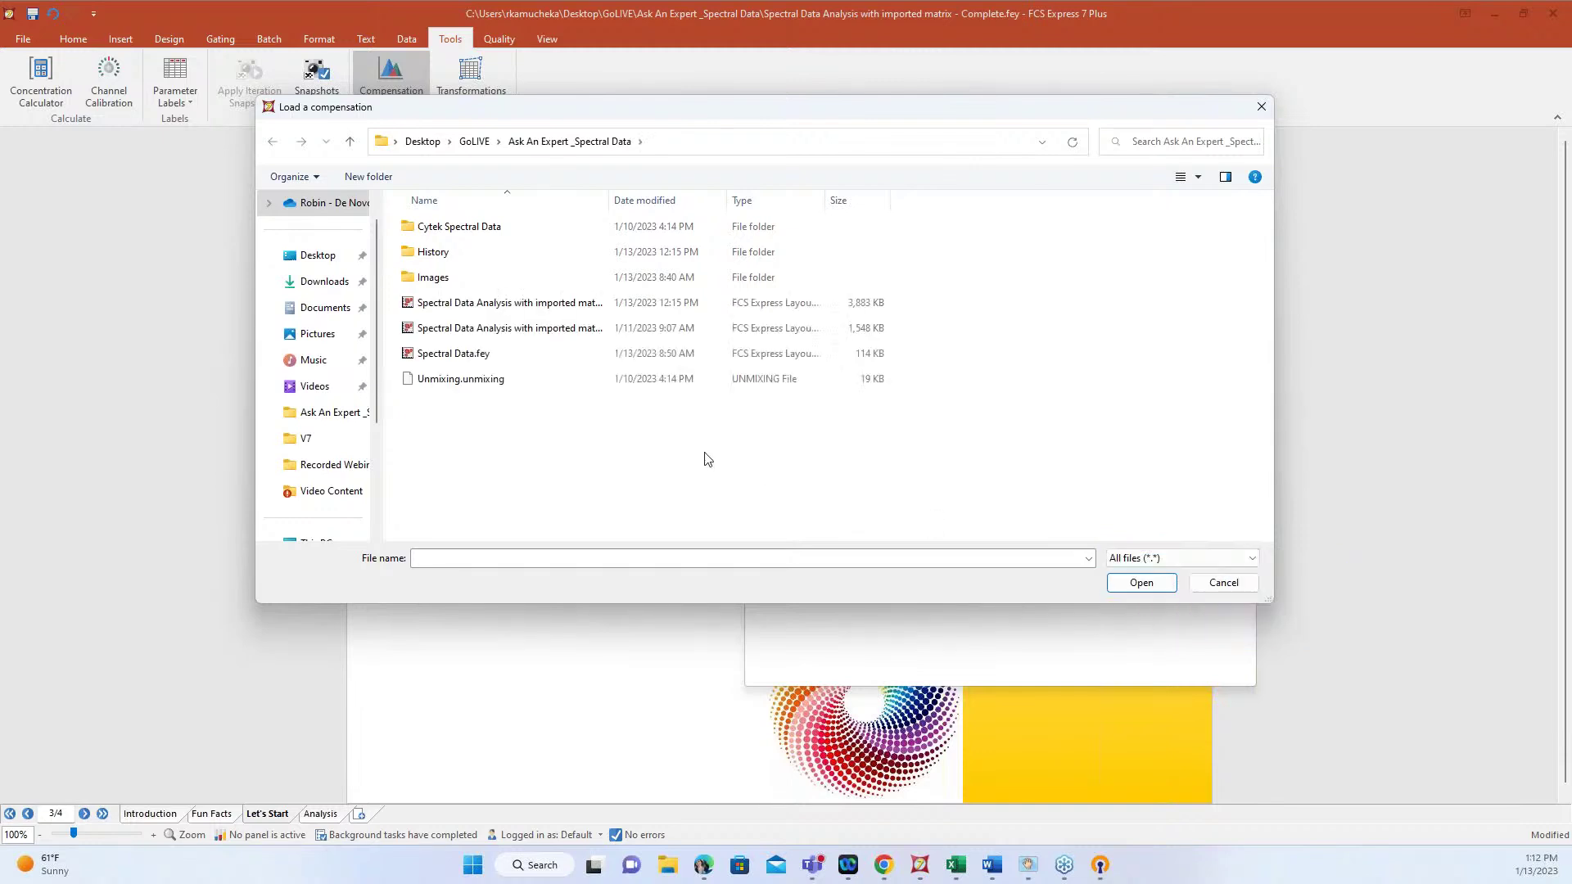
pyautogui.click(456, 382)
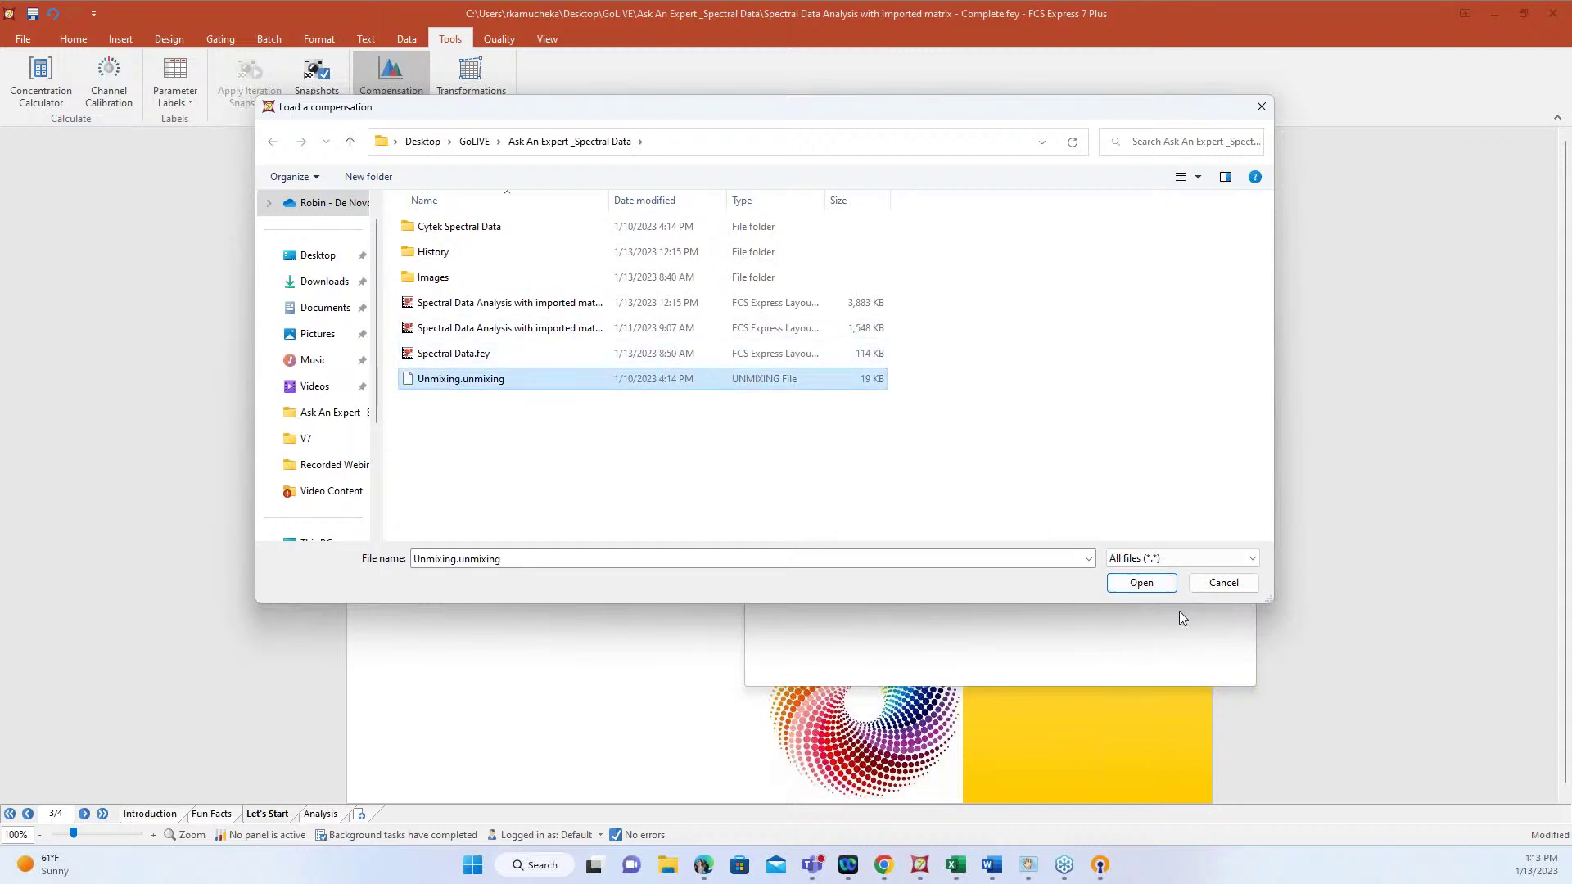
pyautogui.click(1164, 586)
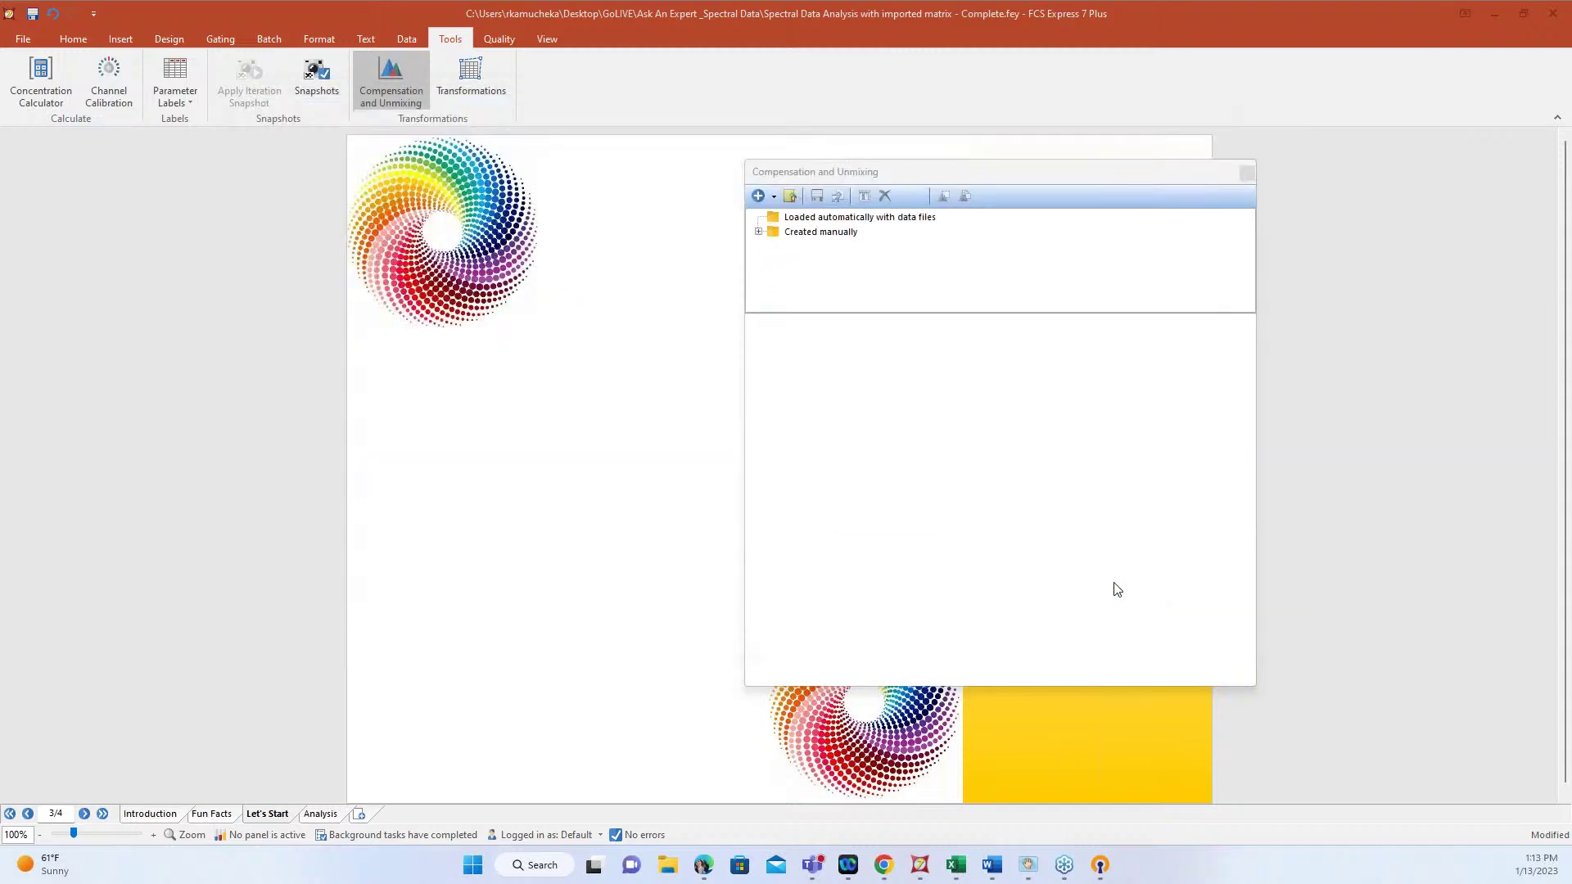
pyautogui.click(758, 231)
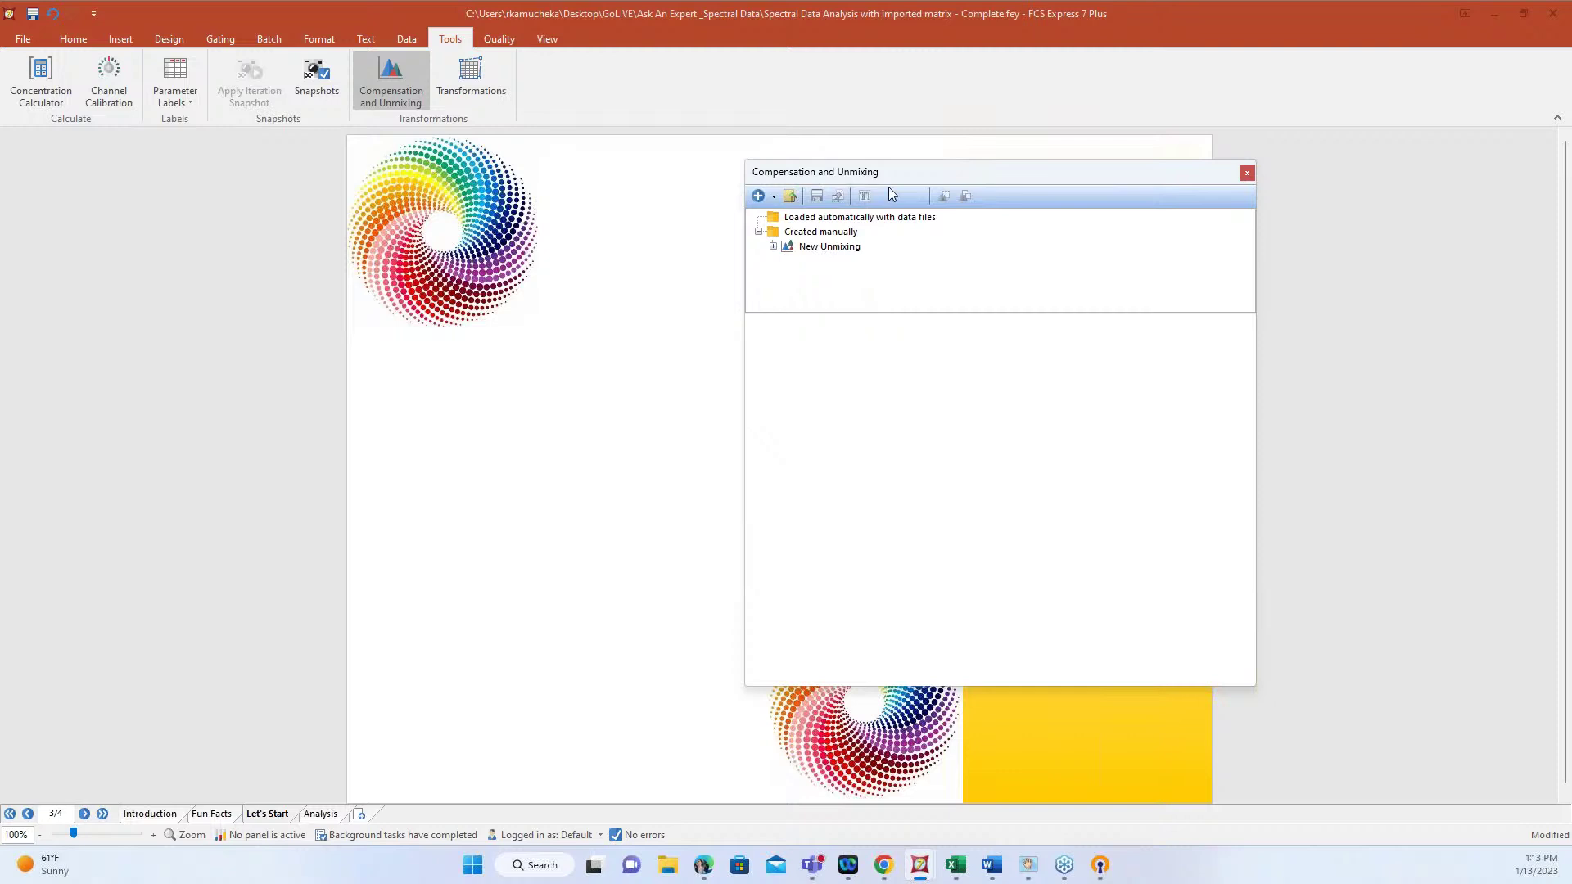
pyautogui.moveTo(959, 173); pyautogui.dragTo(1166, 164)
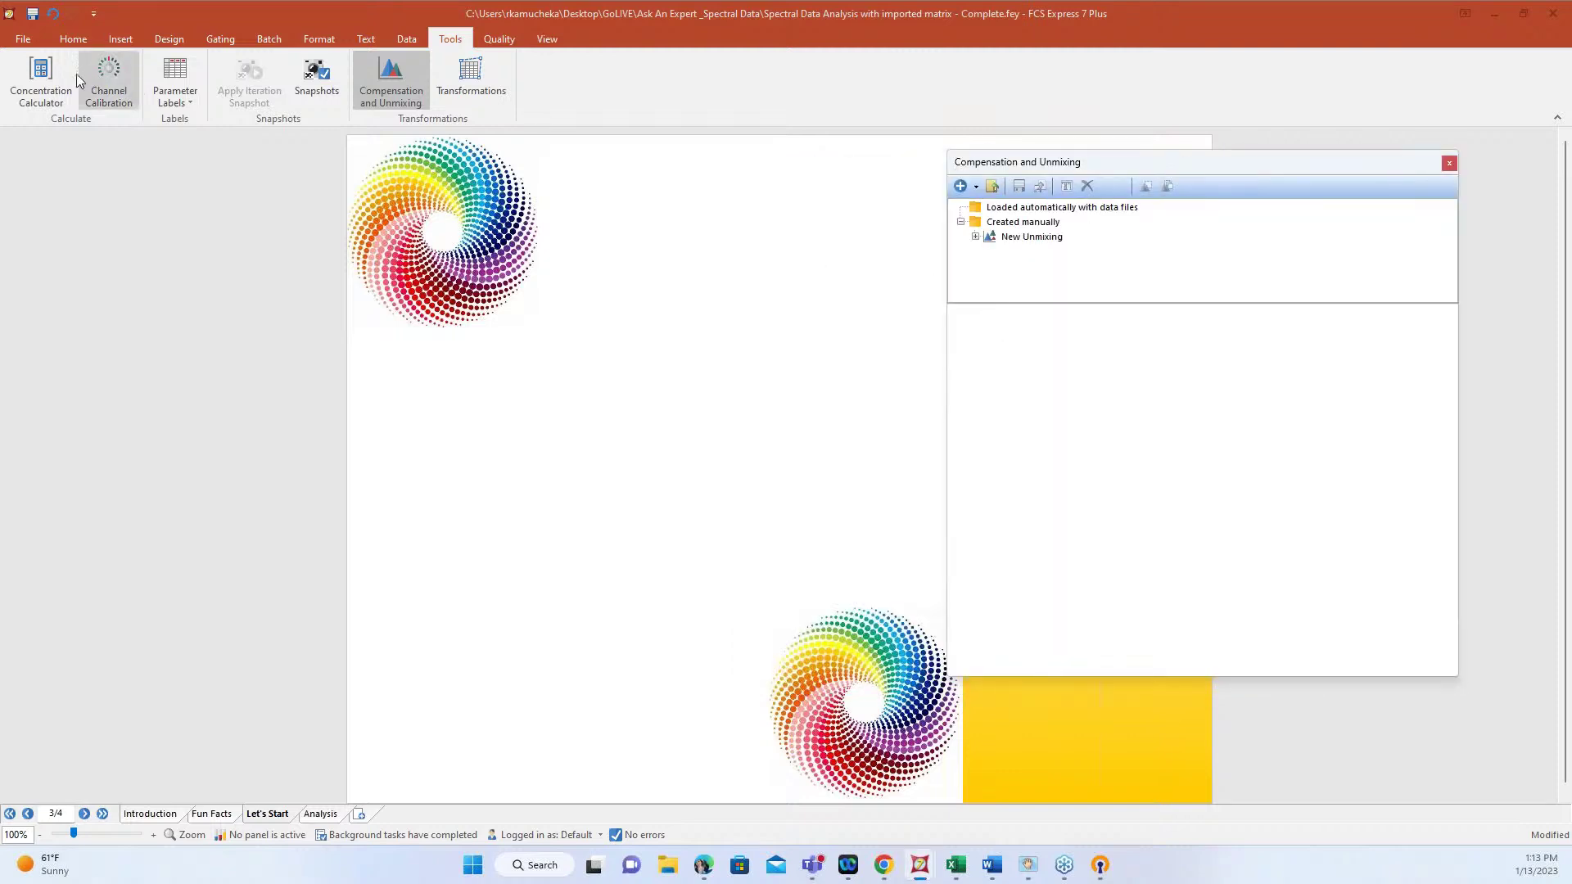
# - Check in the General user options which compensation or unmixing is used when loading data in new layouts
pyautogui.click(32, 38)
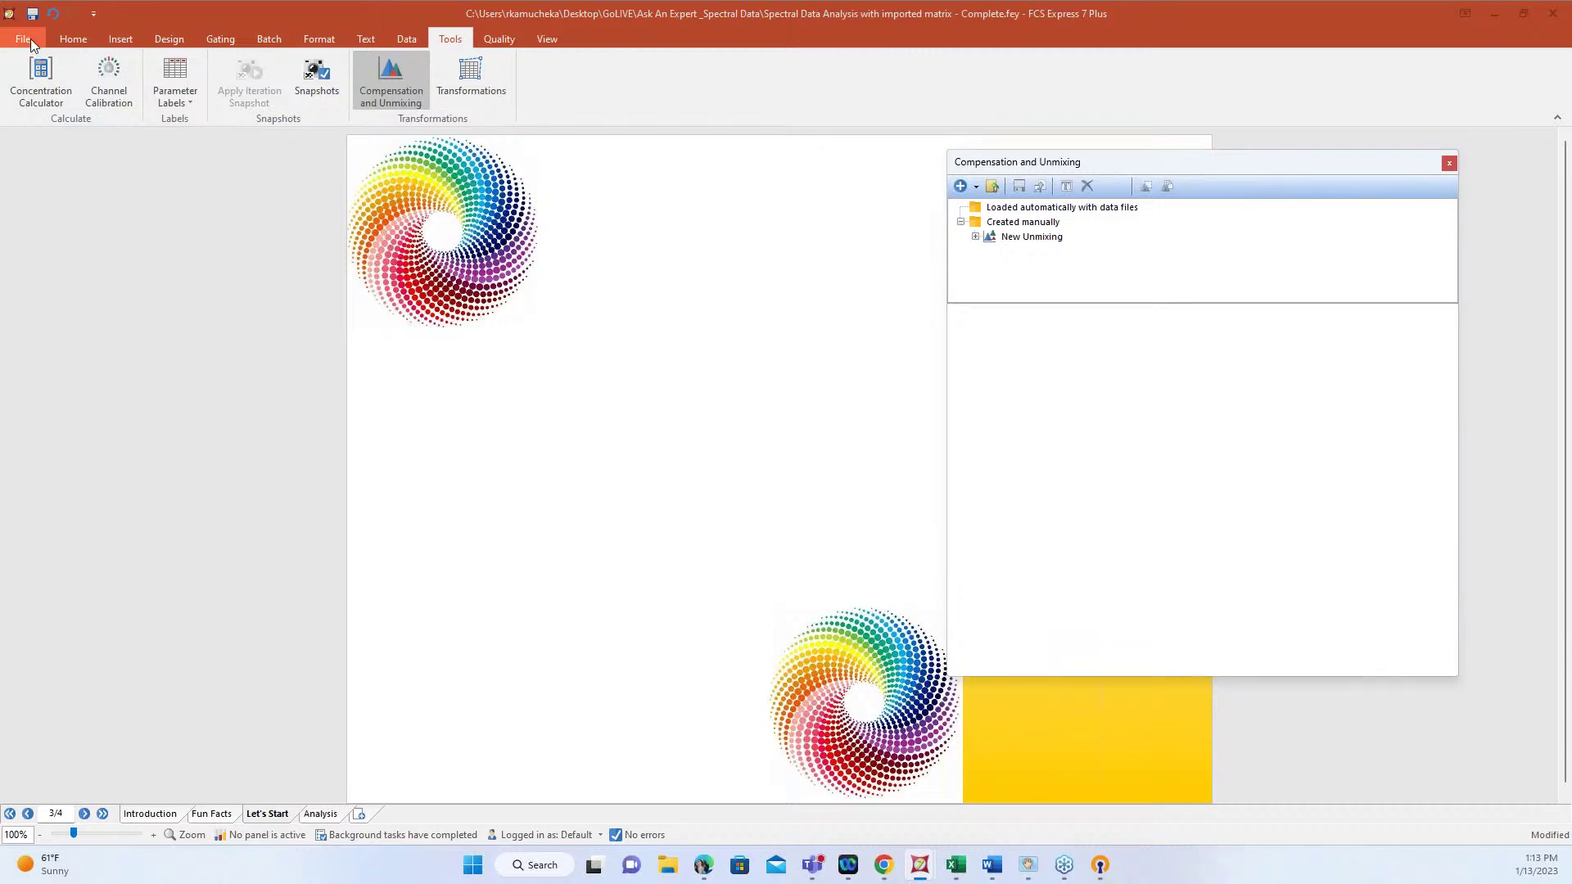
pyautogui.click(25, 516)
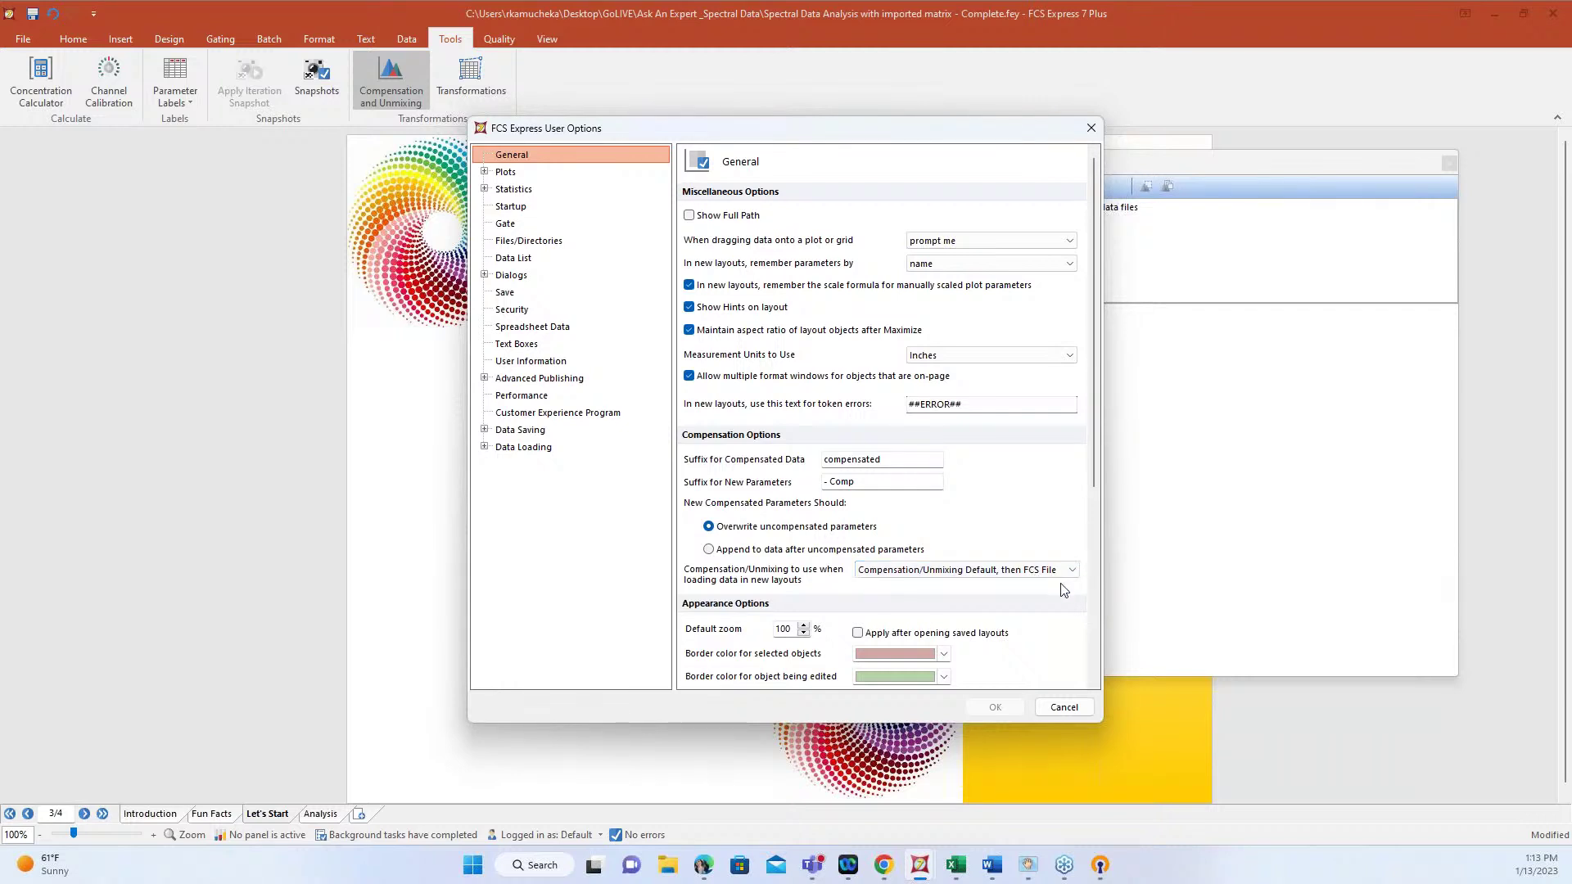
pyautogui.click(1071, 711)
# - Set the imported New Unmixing as the default, and leave the Compensation and Unmixing window for the empty Analysis page
pyautogui.click(1038, 240)
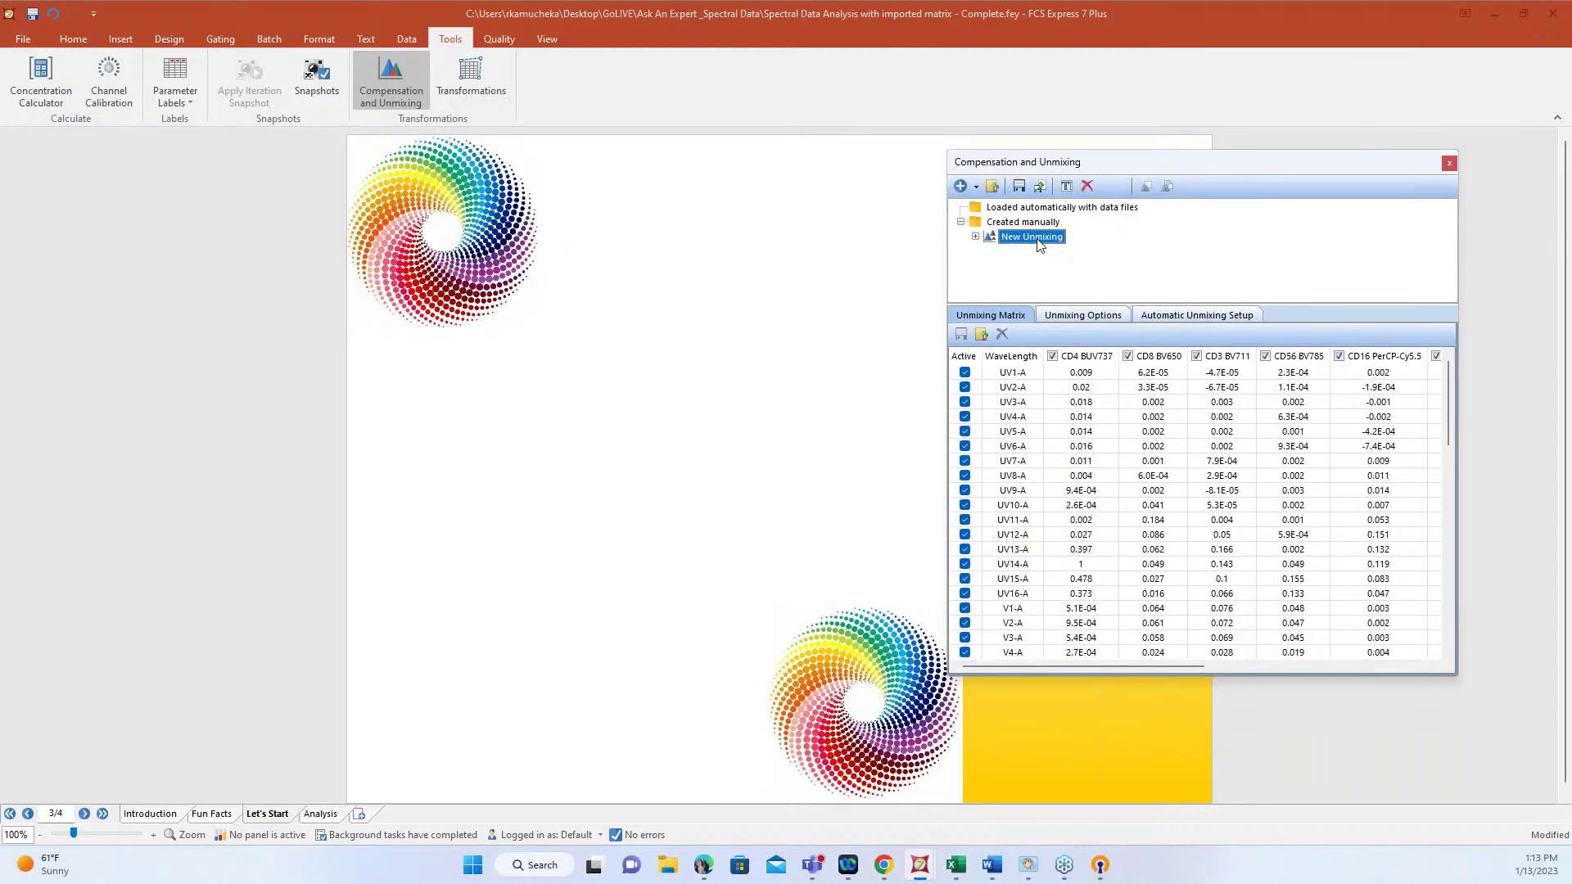
pyautogui.rightClick(1038, 240)
pyautogui.click(1101, 383)
pyautogui.click(1449, 164)
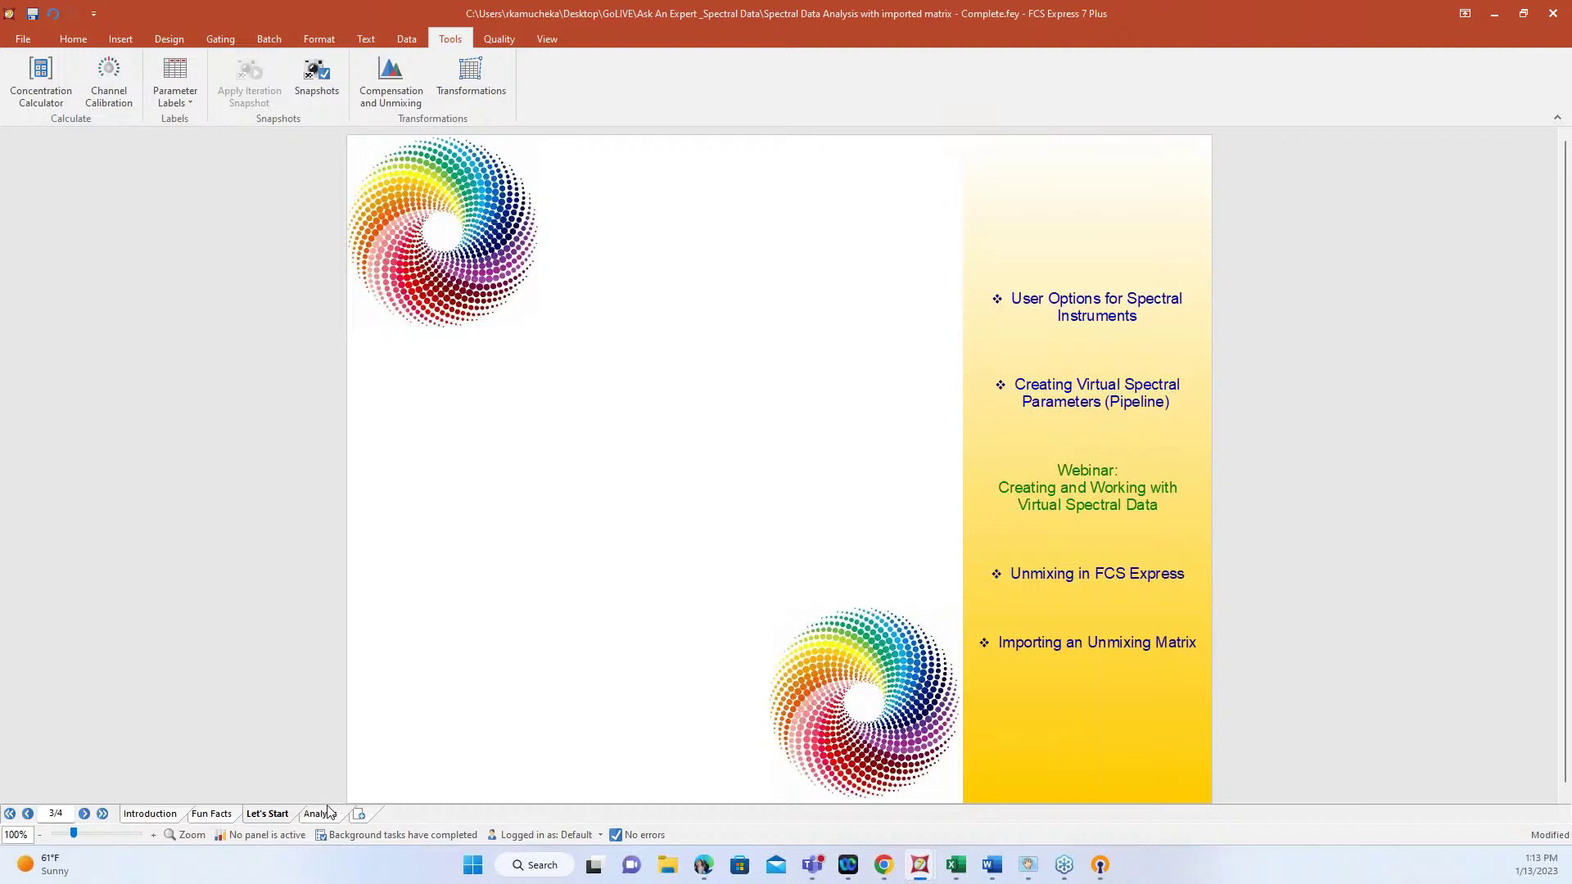
pyautogui.click(325, 813)
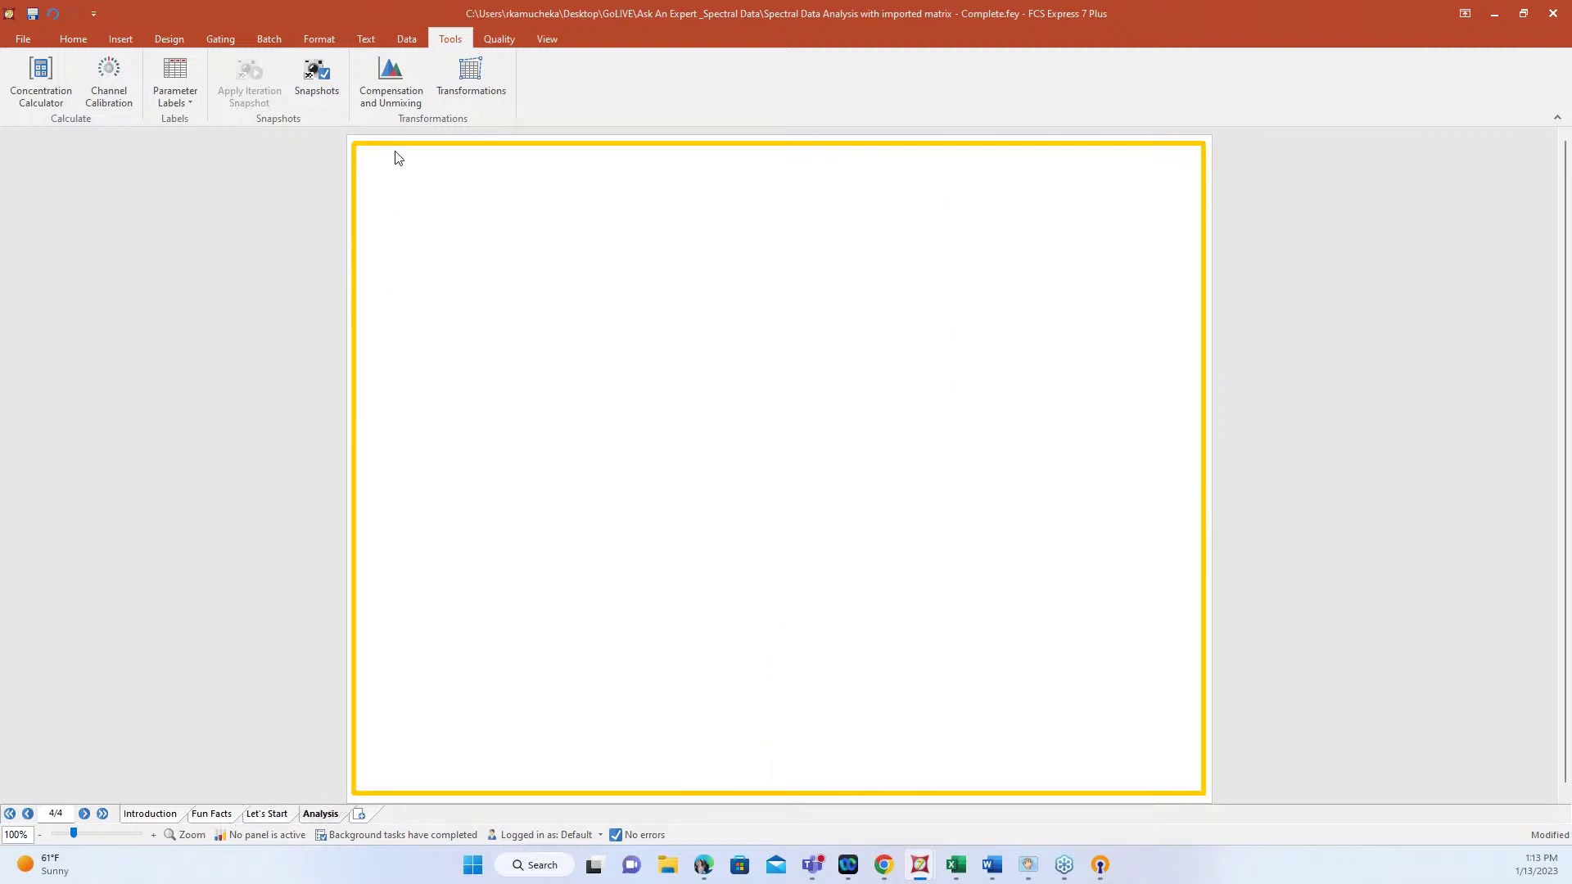